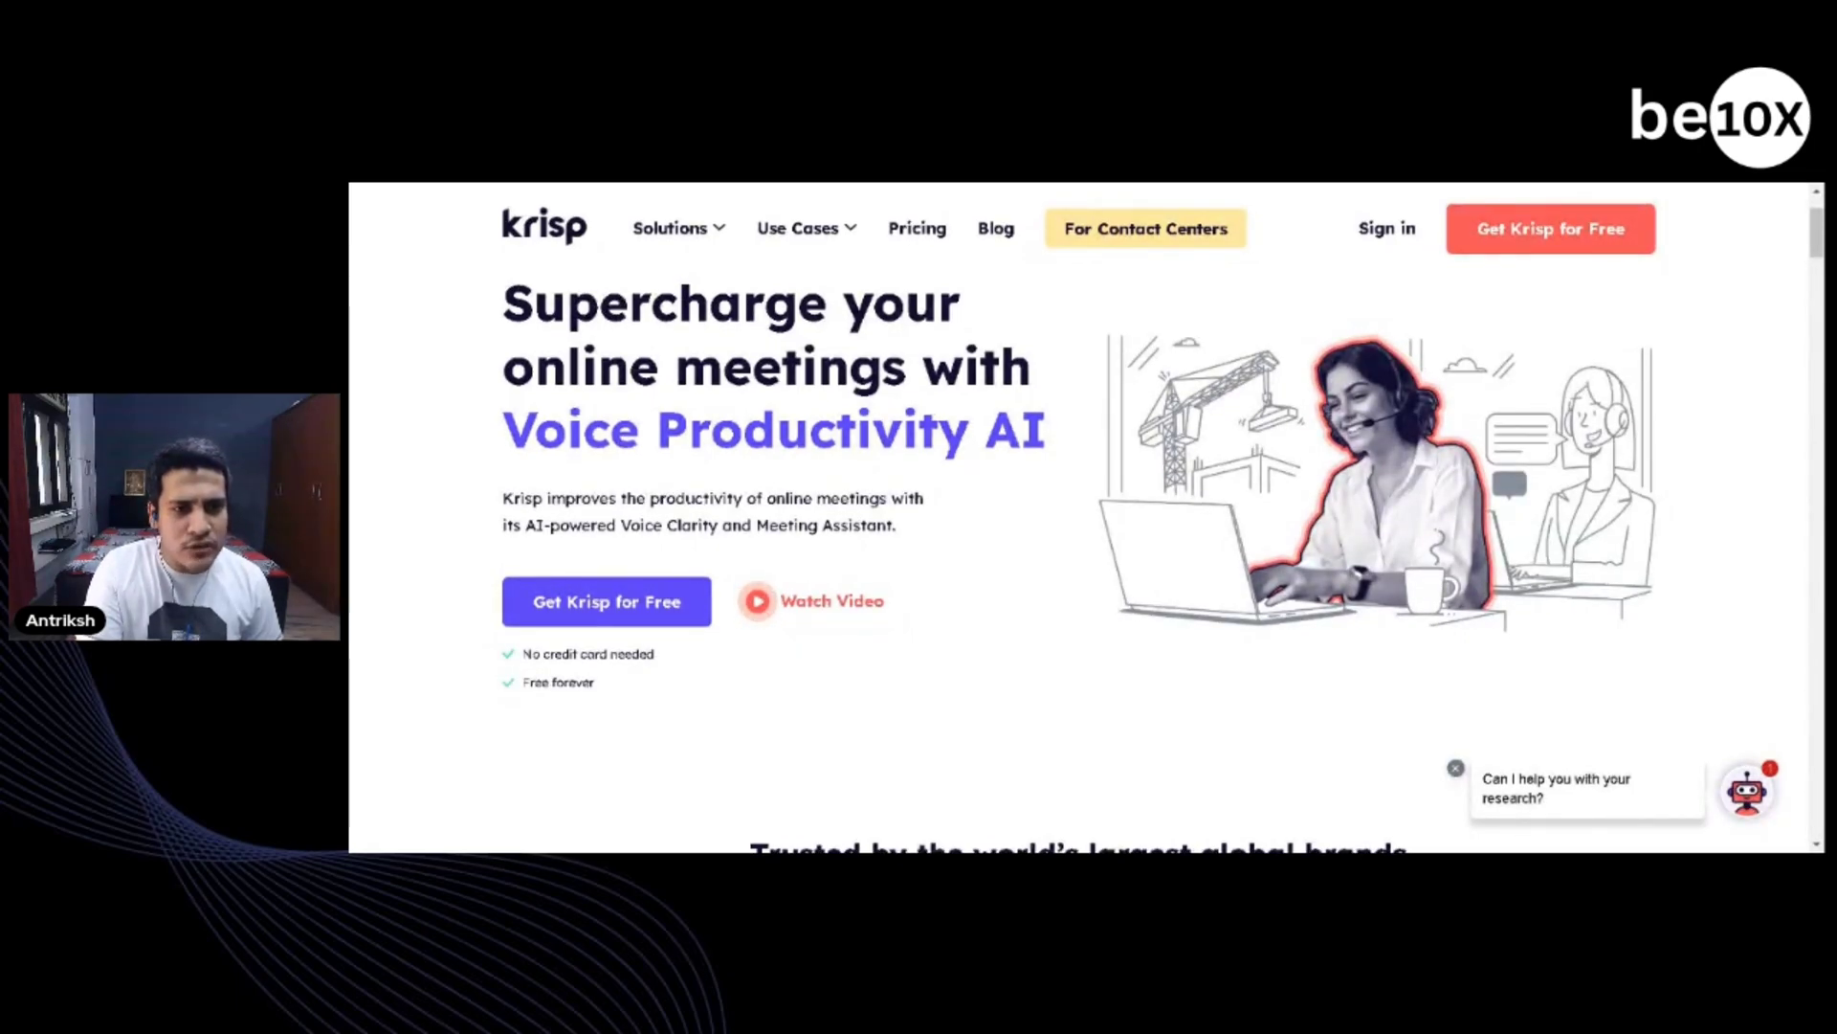
Highlight 'Voice Productivity' in the Krisp heading, then switch to the Stockimg.ai home page
{"action": "left_click_drag", "start_coordinate": [502, 431], "coordinate": [968, 431]}
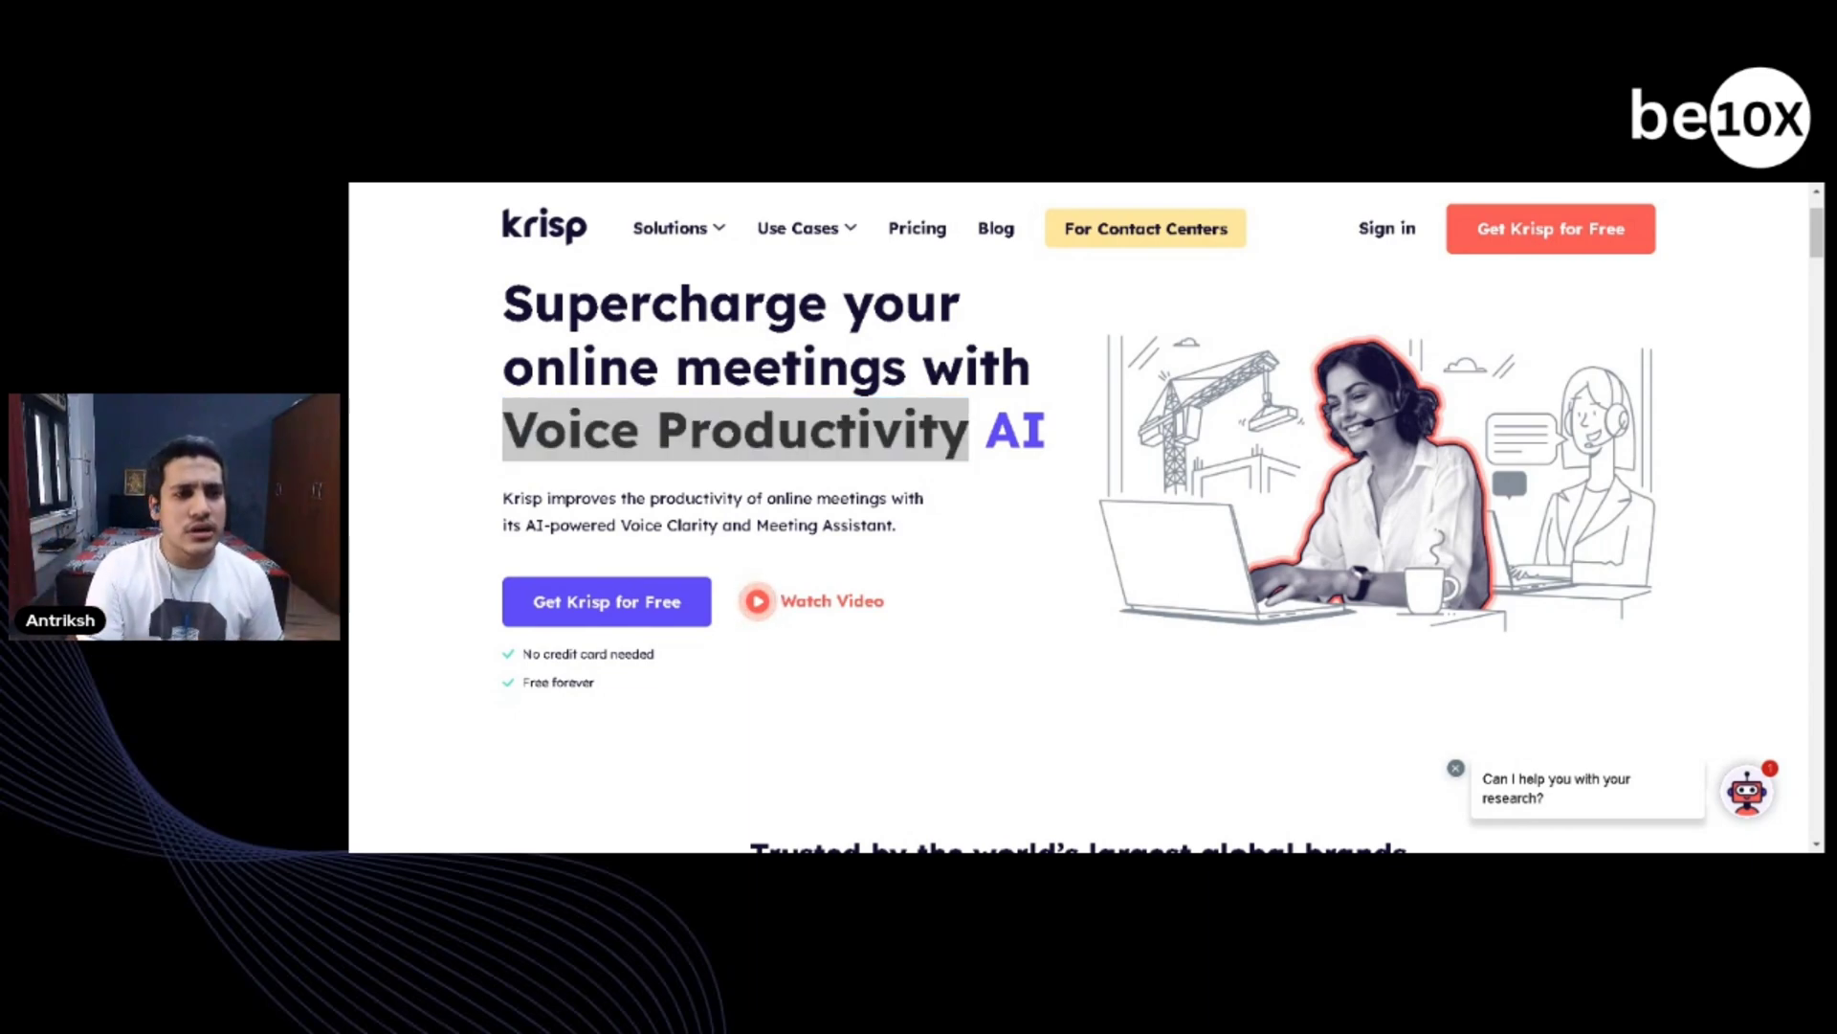
{"action": "key", "text": "alt+Tab"}
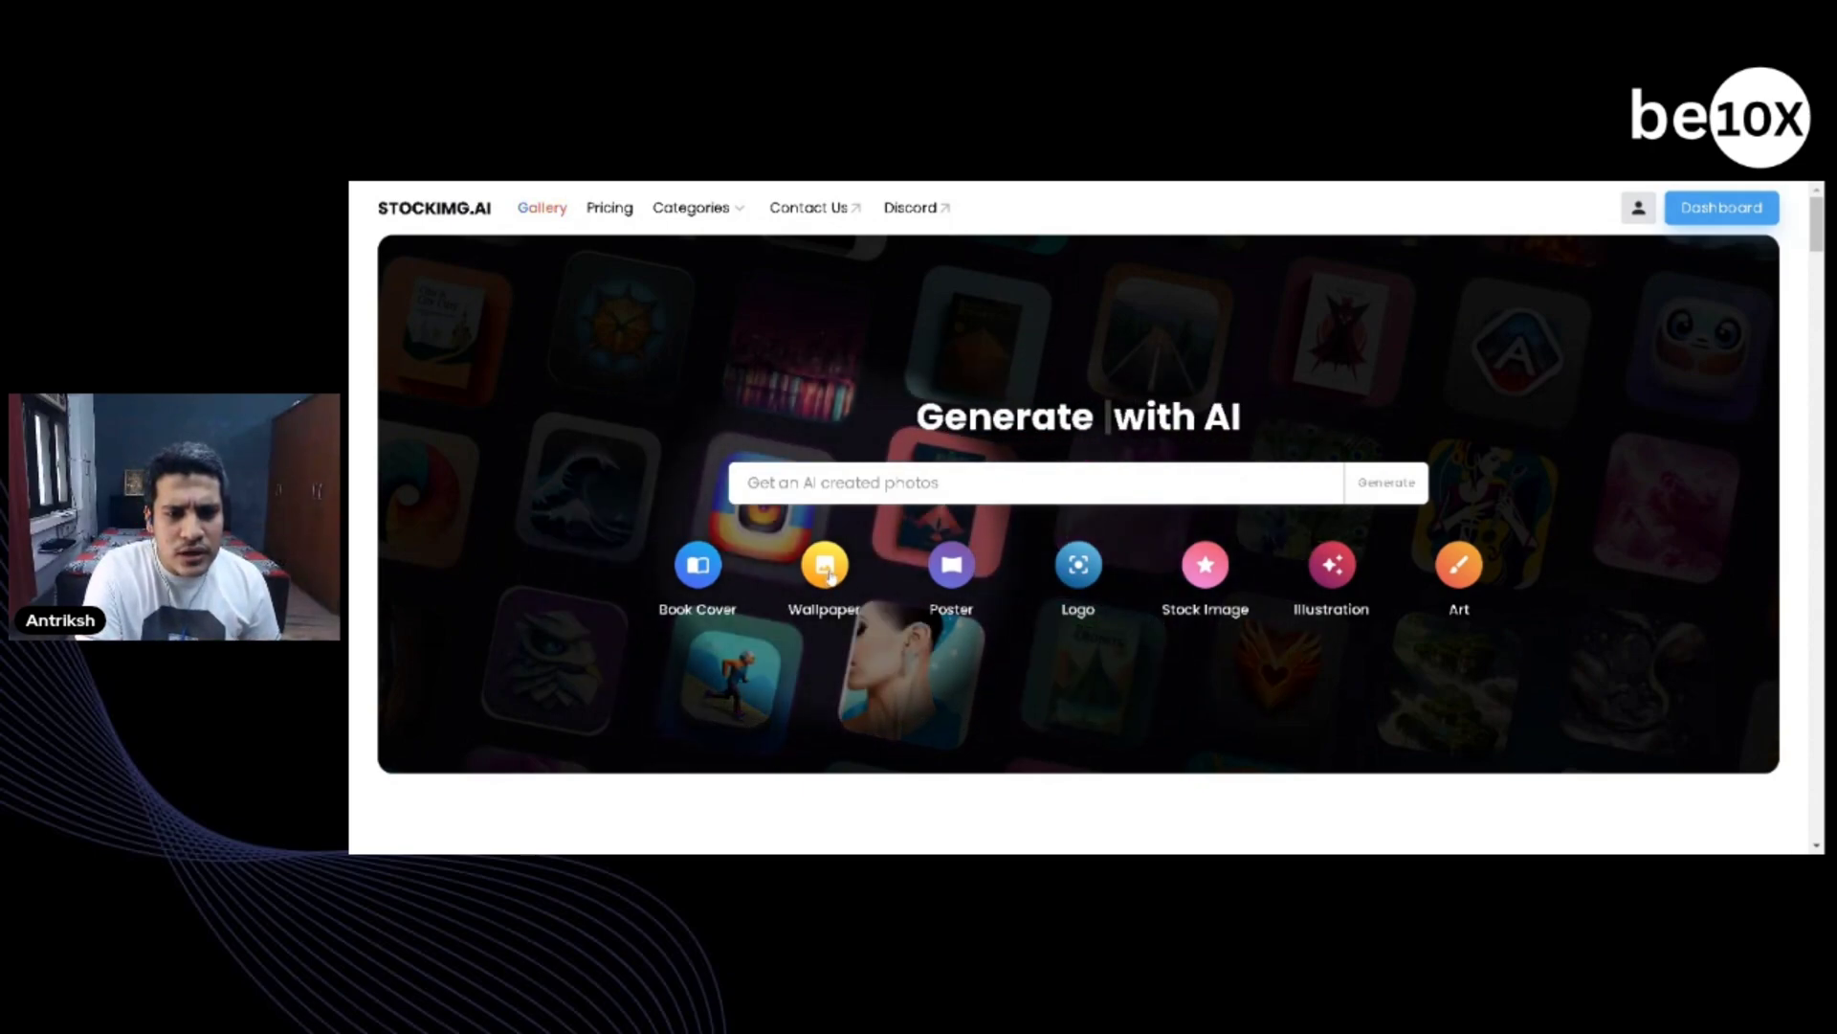
Open the Wallpaper / Art generator from the Stockimg.ai home page
{"action": "left_click", "coordinate": [825, 568]}
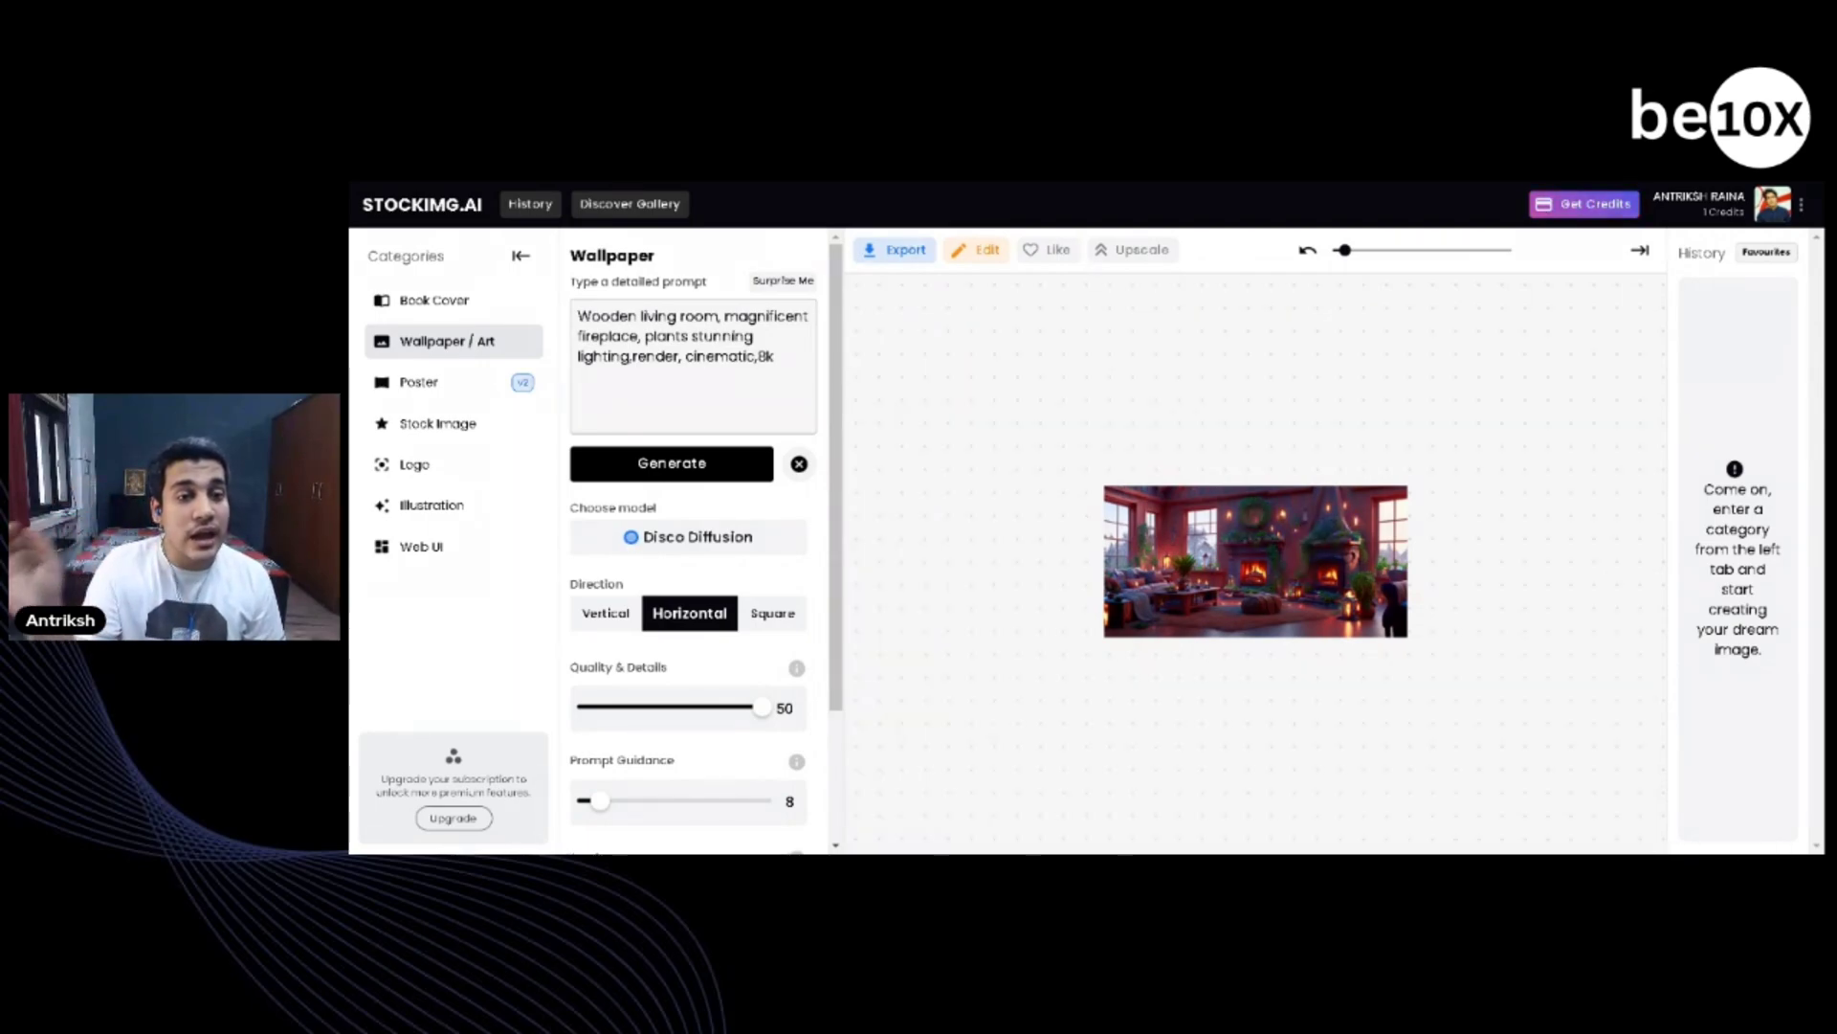
Replace the living room prompt with 'Football and people playing' and generate a new wallpaper
{"action": "left_click", "coordinate": [1306, 533]}
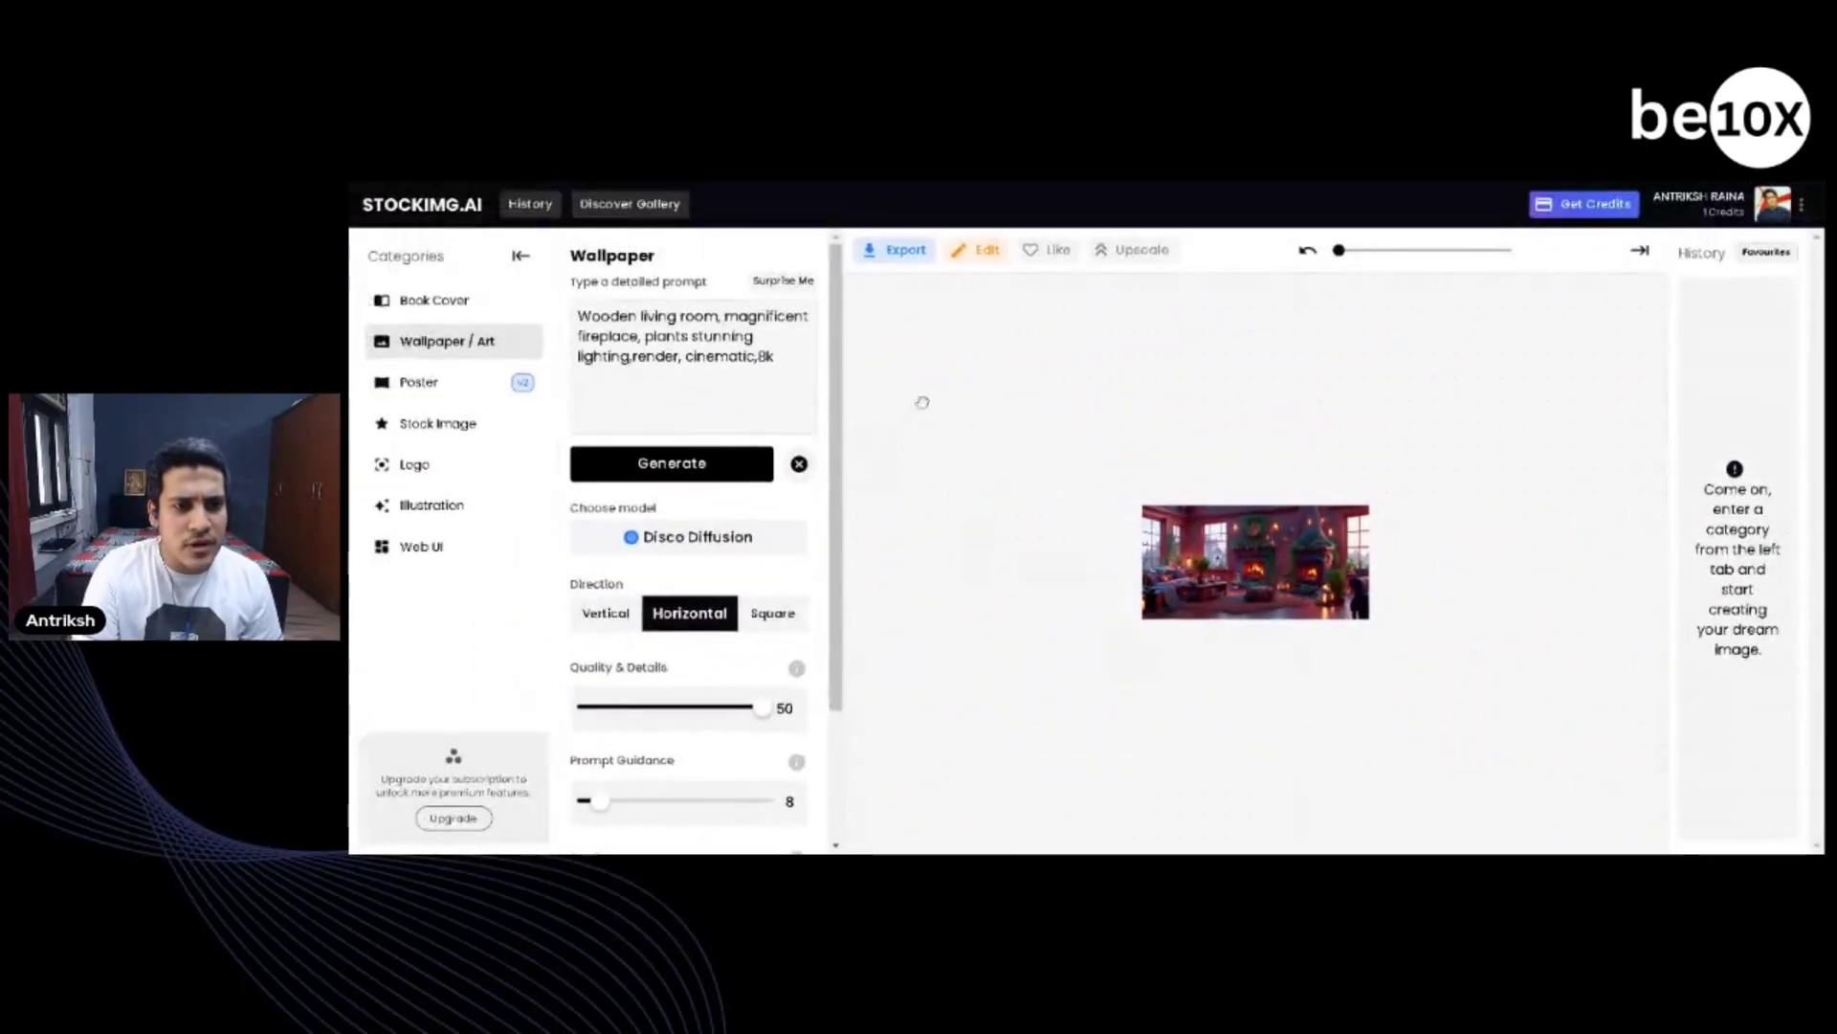
{"action": "left_click_drag", "start_coordinate": [578, 315], "coordinate": [776, 357]}
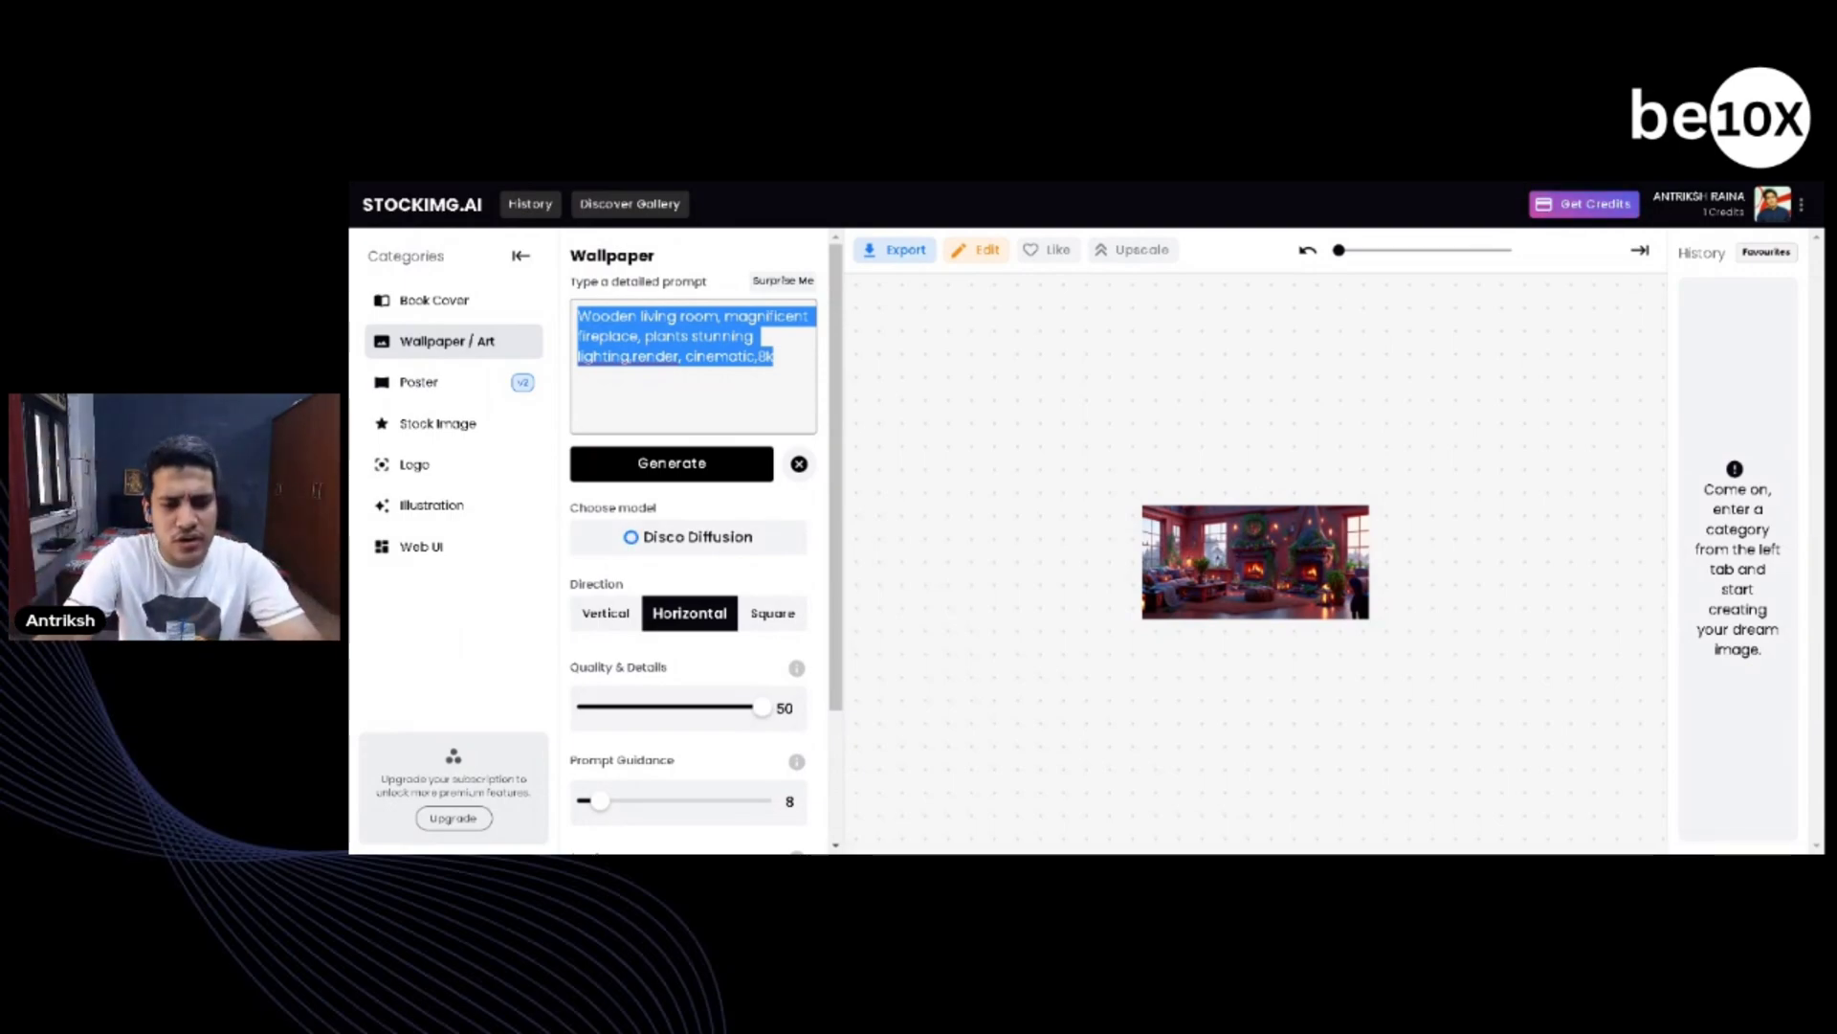
{"action": "key", "text": "BackSpace"}
{"action": "type", "text": "Football and peop"}
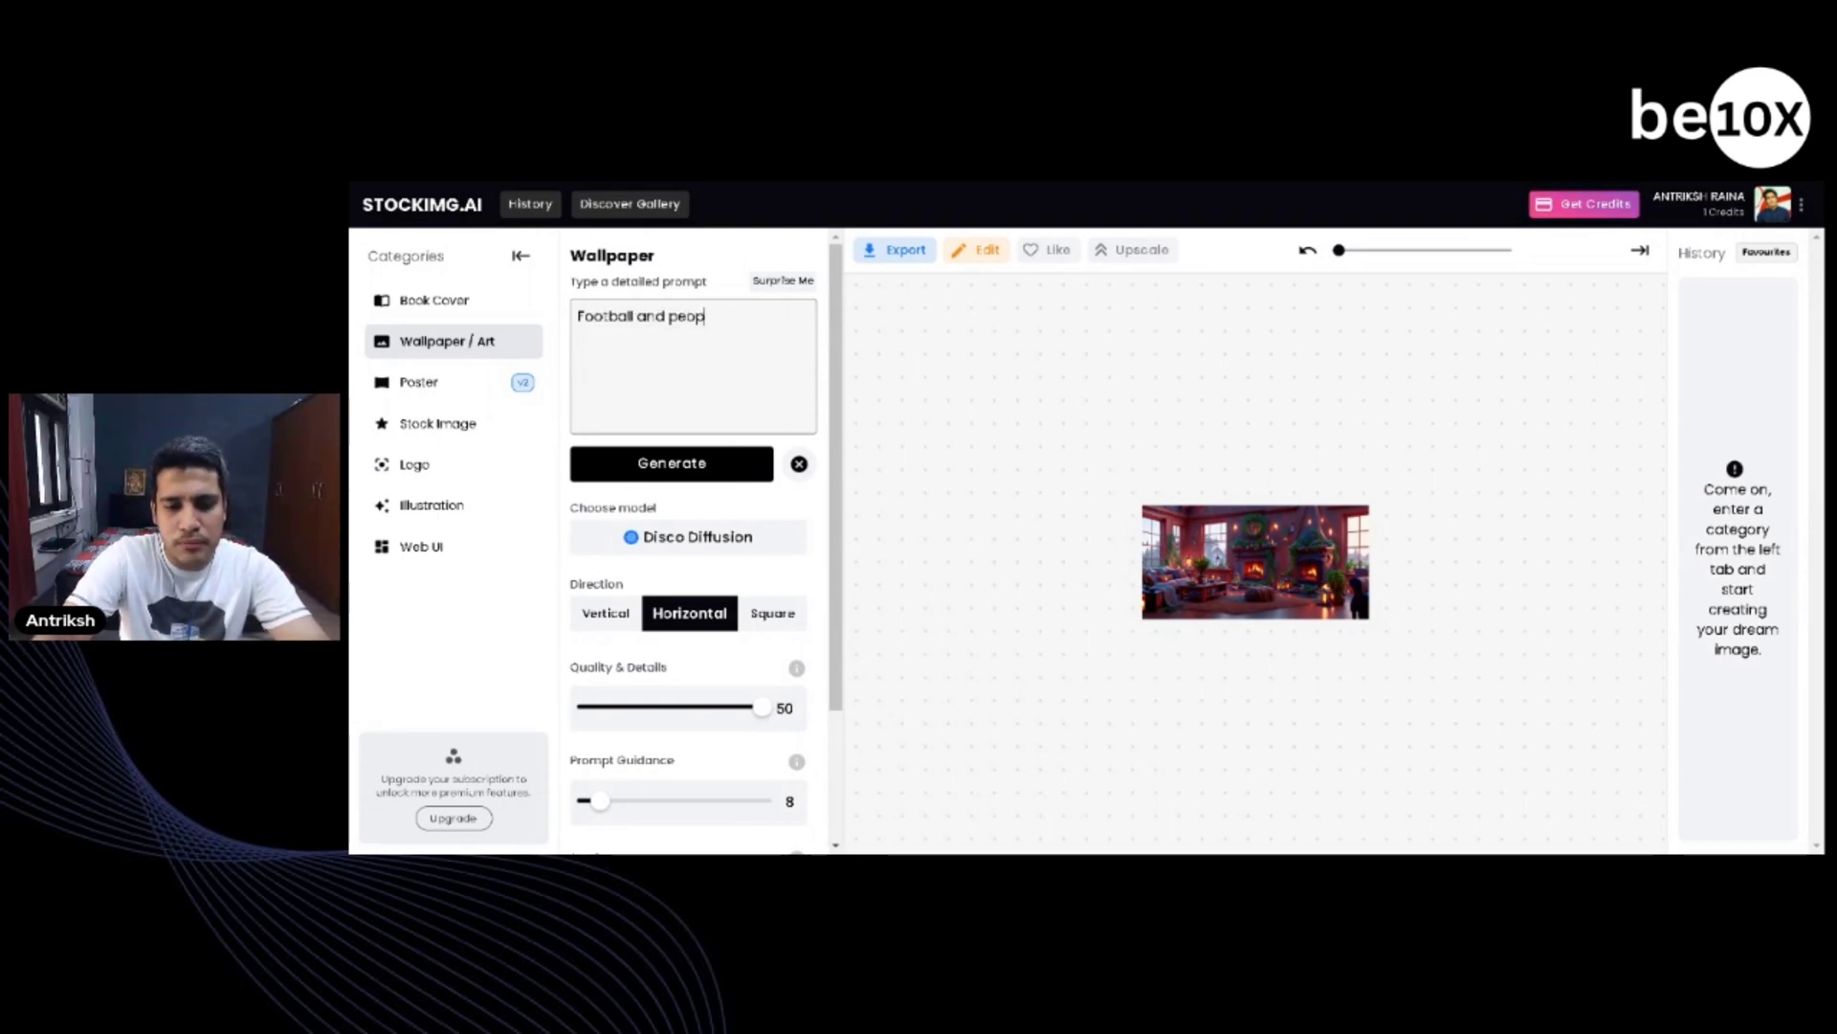
{"action": "type", "text": "le playing"}
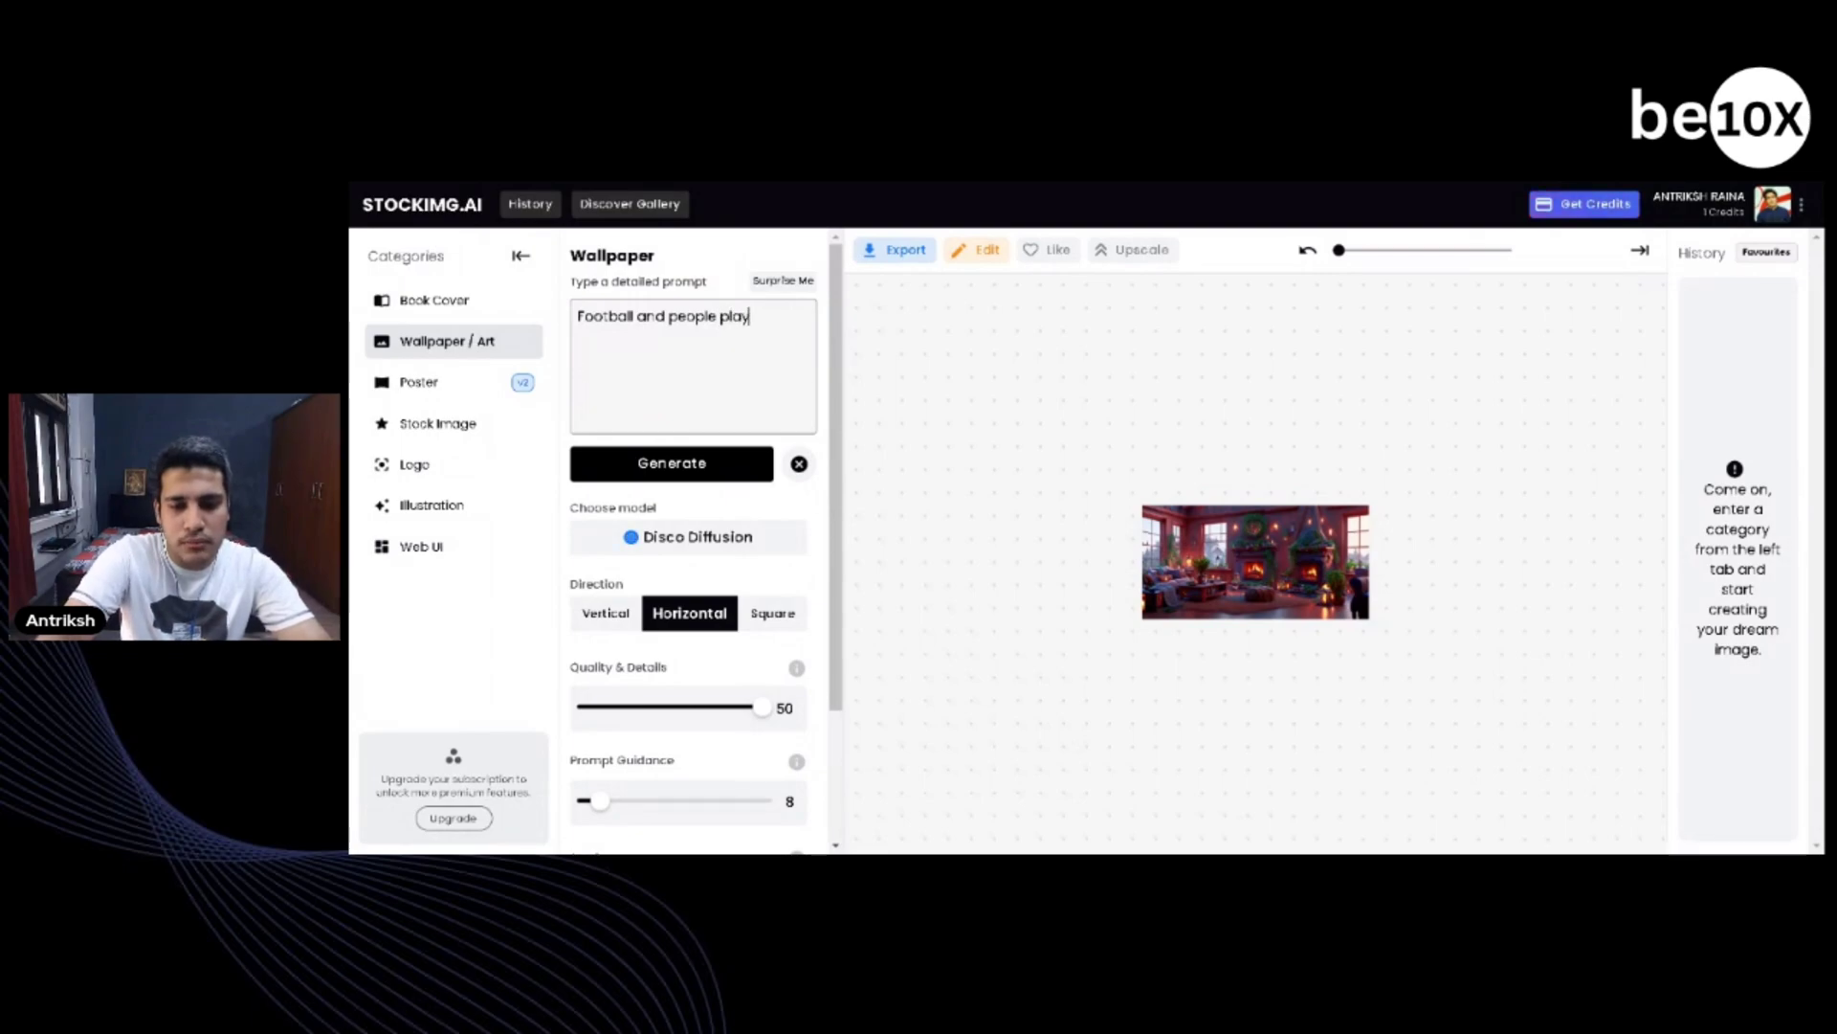
{"action": "left_click", "coordinate": [717, 466]}
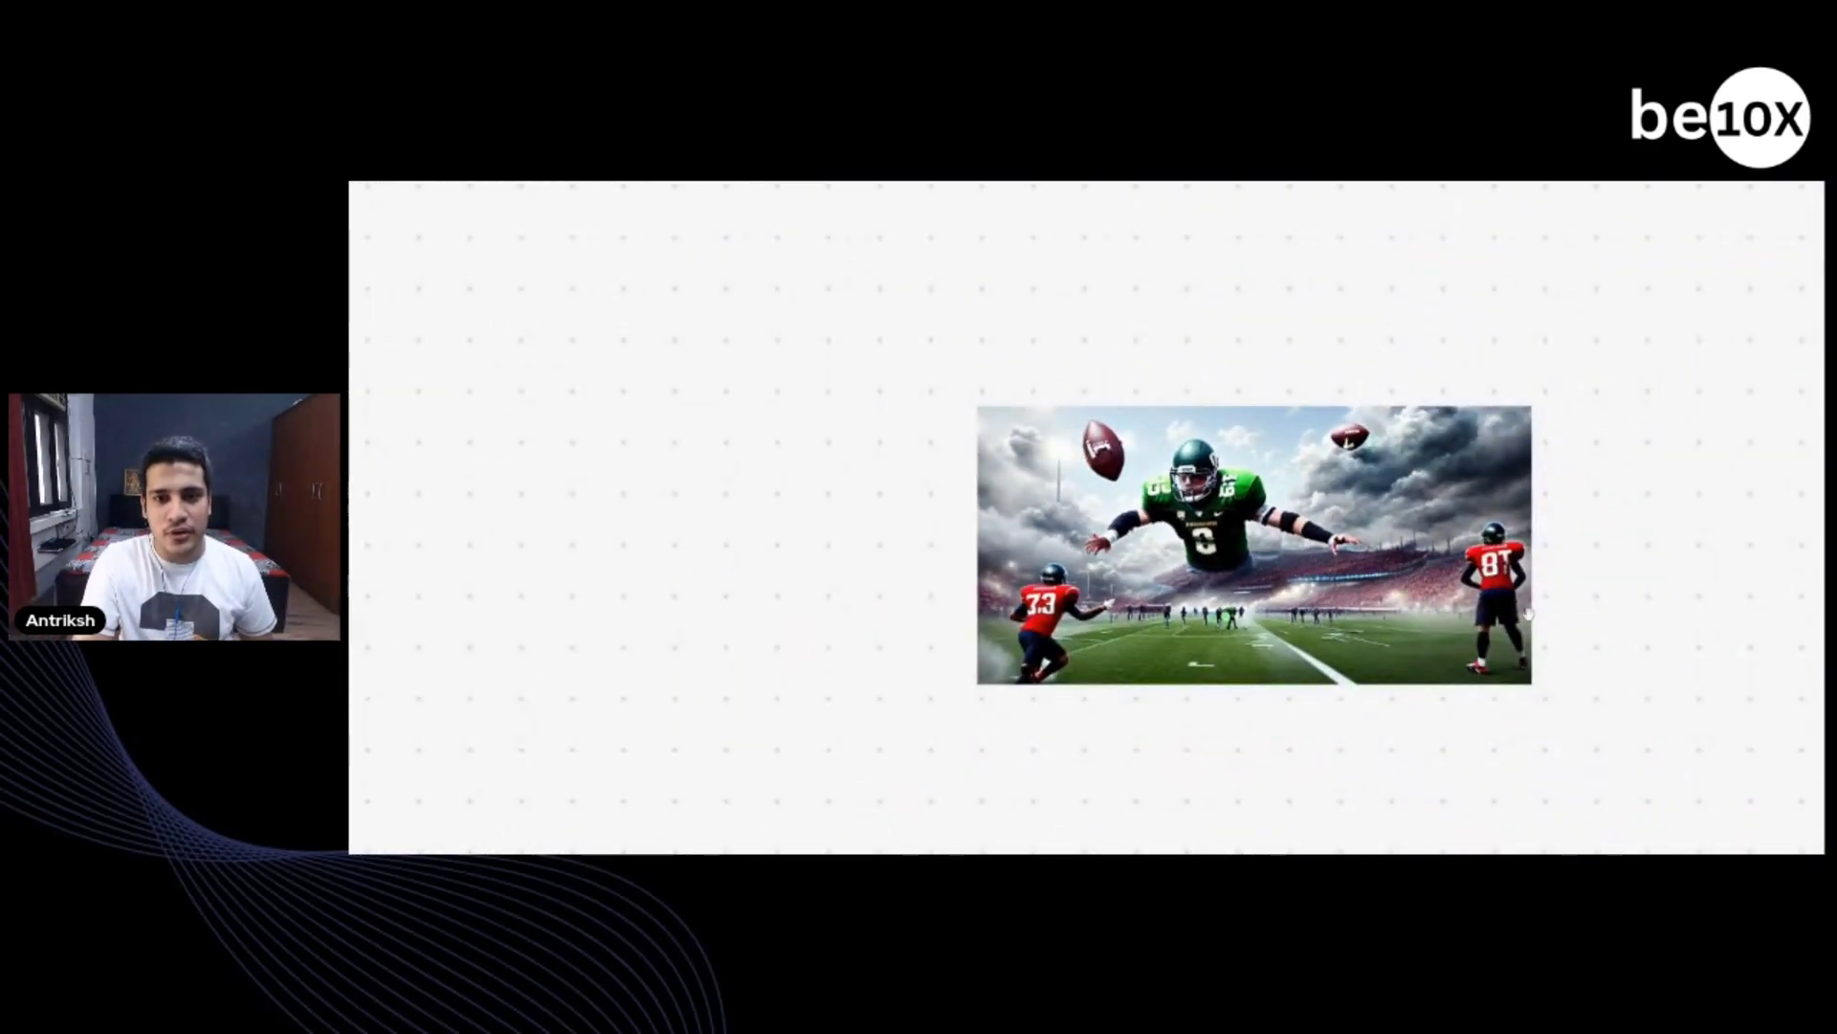
Zoom out of the generated football stadium wallpaper on the canvas
{"action": "scroll", "coordinate": [1525, 611], "scroll_direction": "down", "scroll_amount": 2}
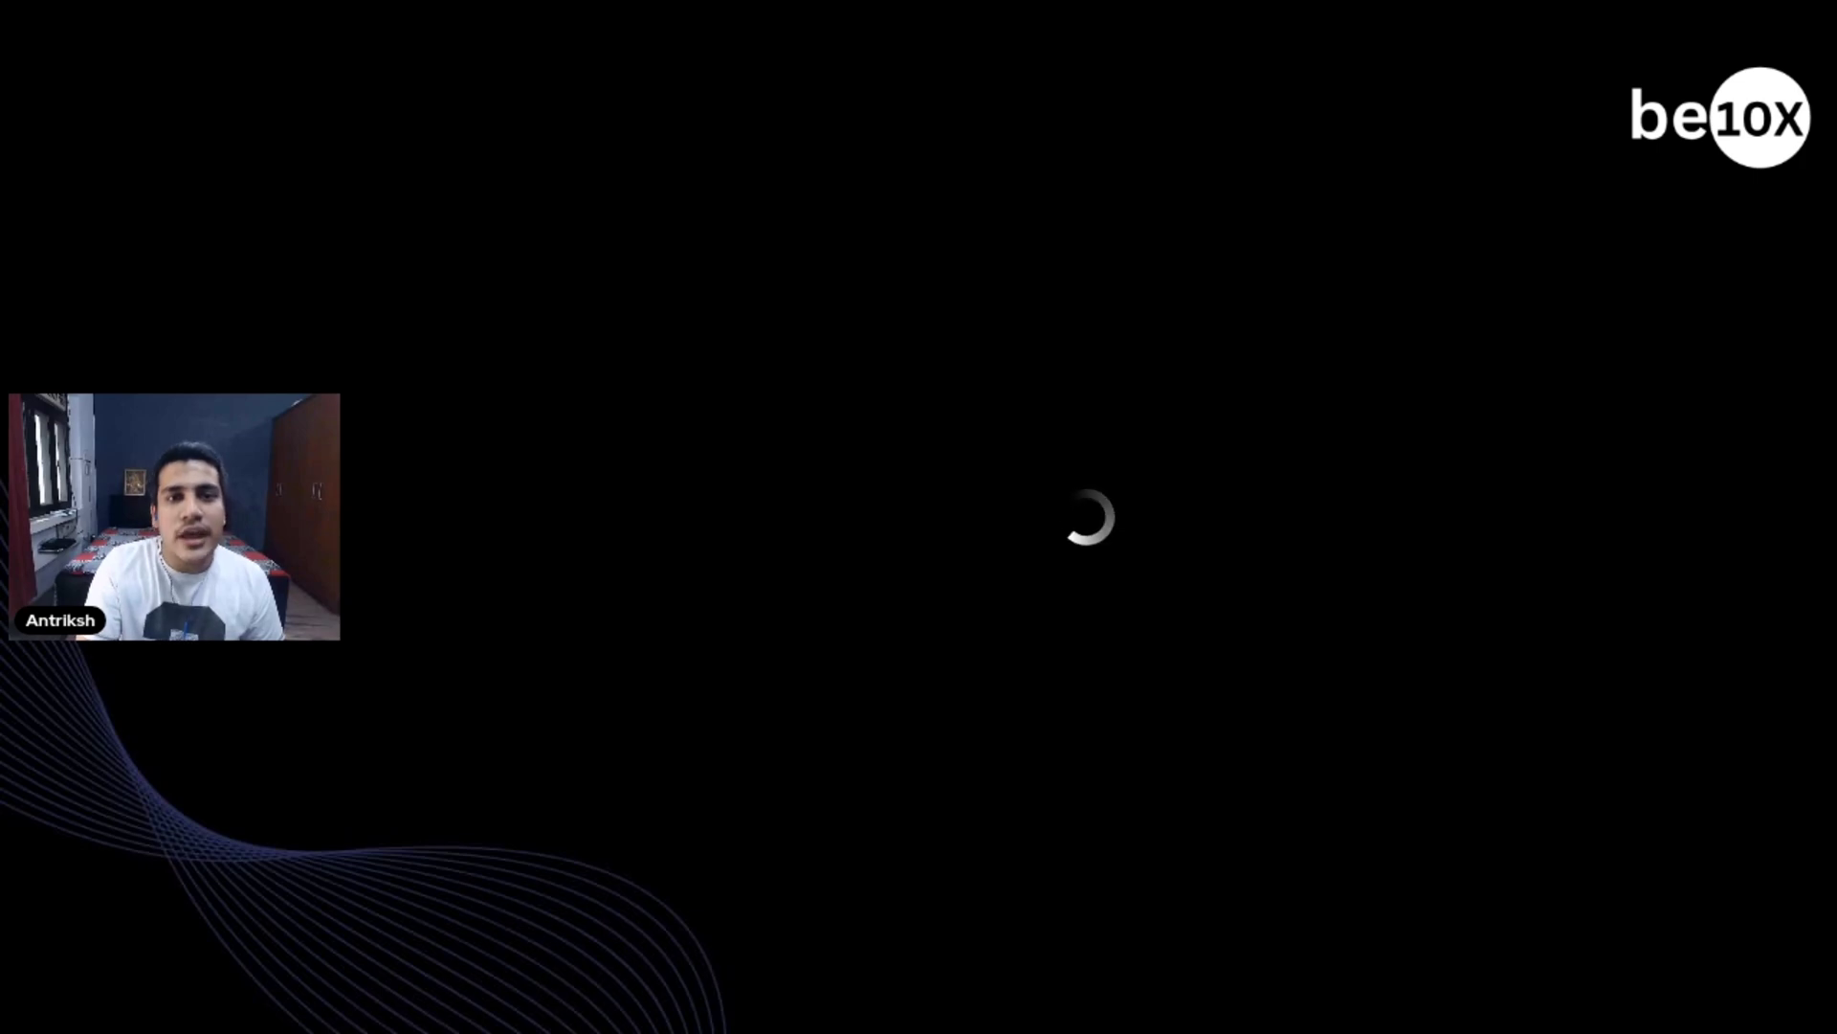
Scroll the vidyo.ai landing page, highlighting and then clearing the 'Make VIRAL short clips' line
{"action": "scroll", "coordinate": [748, 646], "scroll_direction": "down", "scroll_amount": 2}
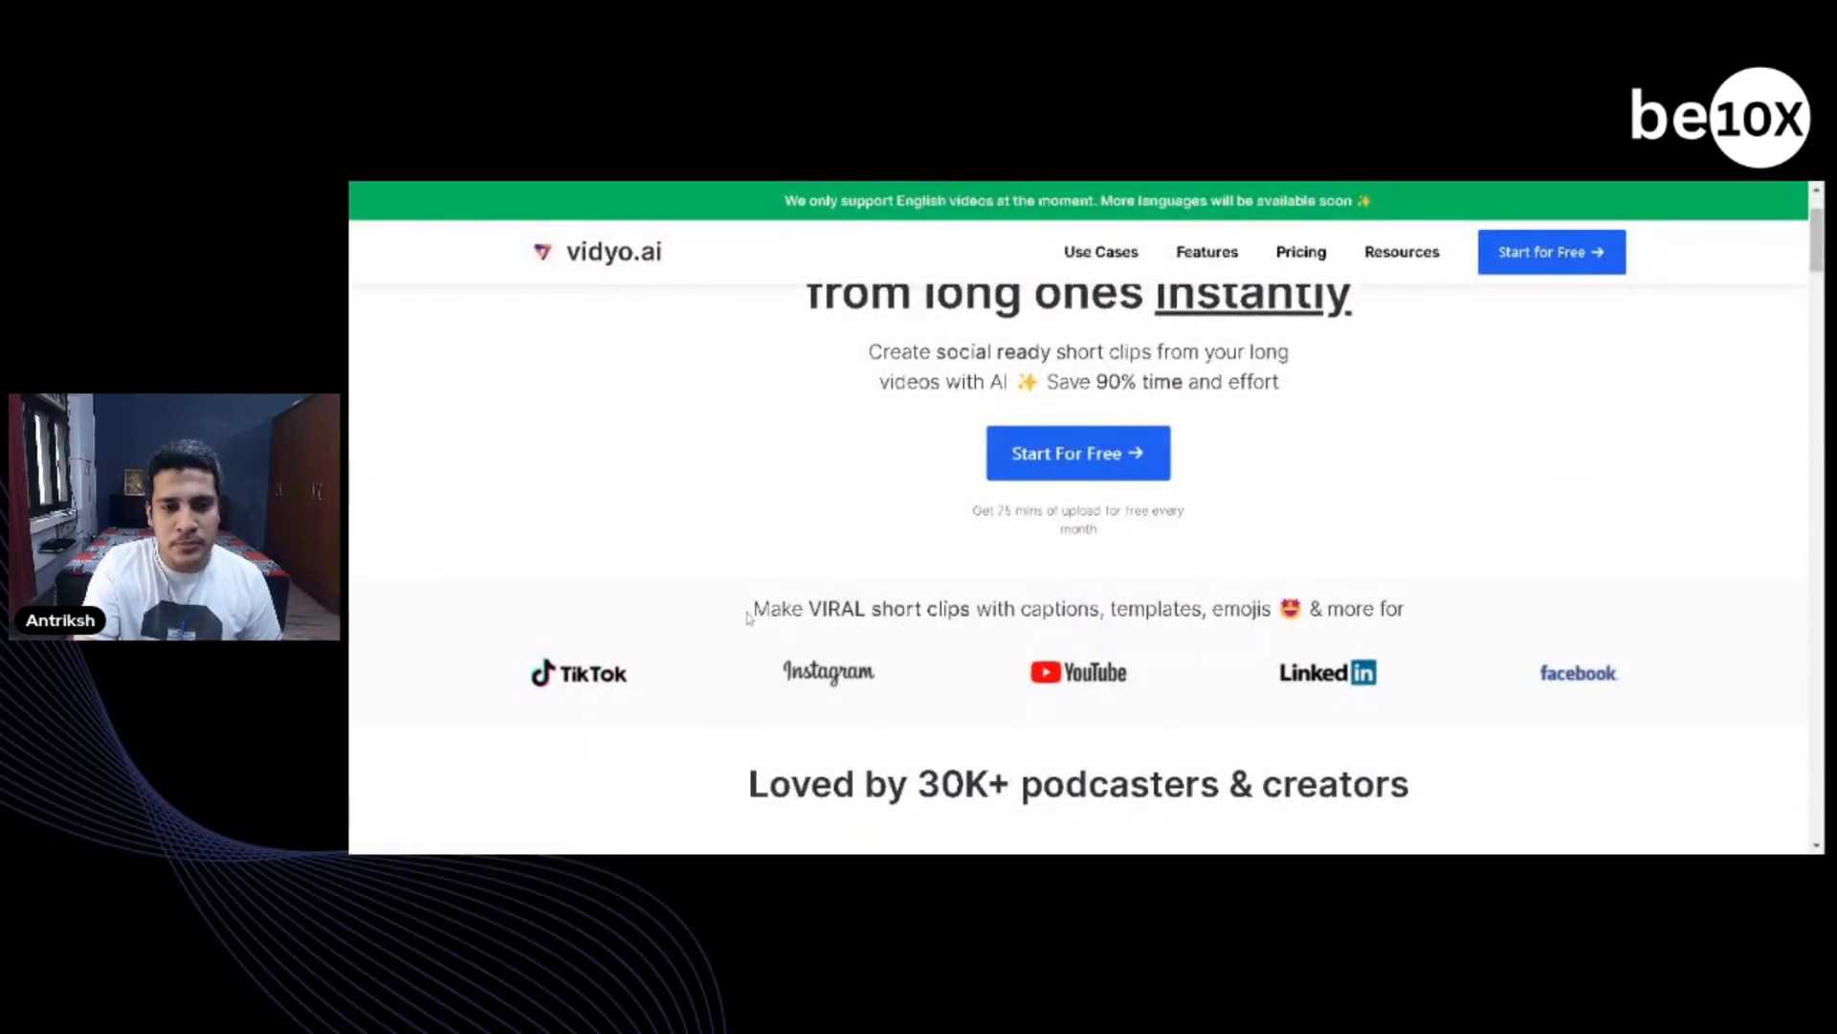
{"action": "left_click_drag", "start_coordinate": [754, 609], "coordinate": [1192, 605]}
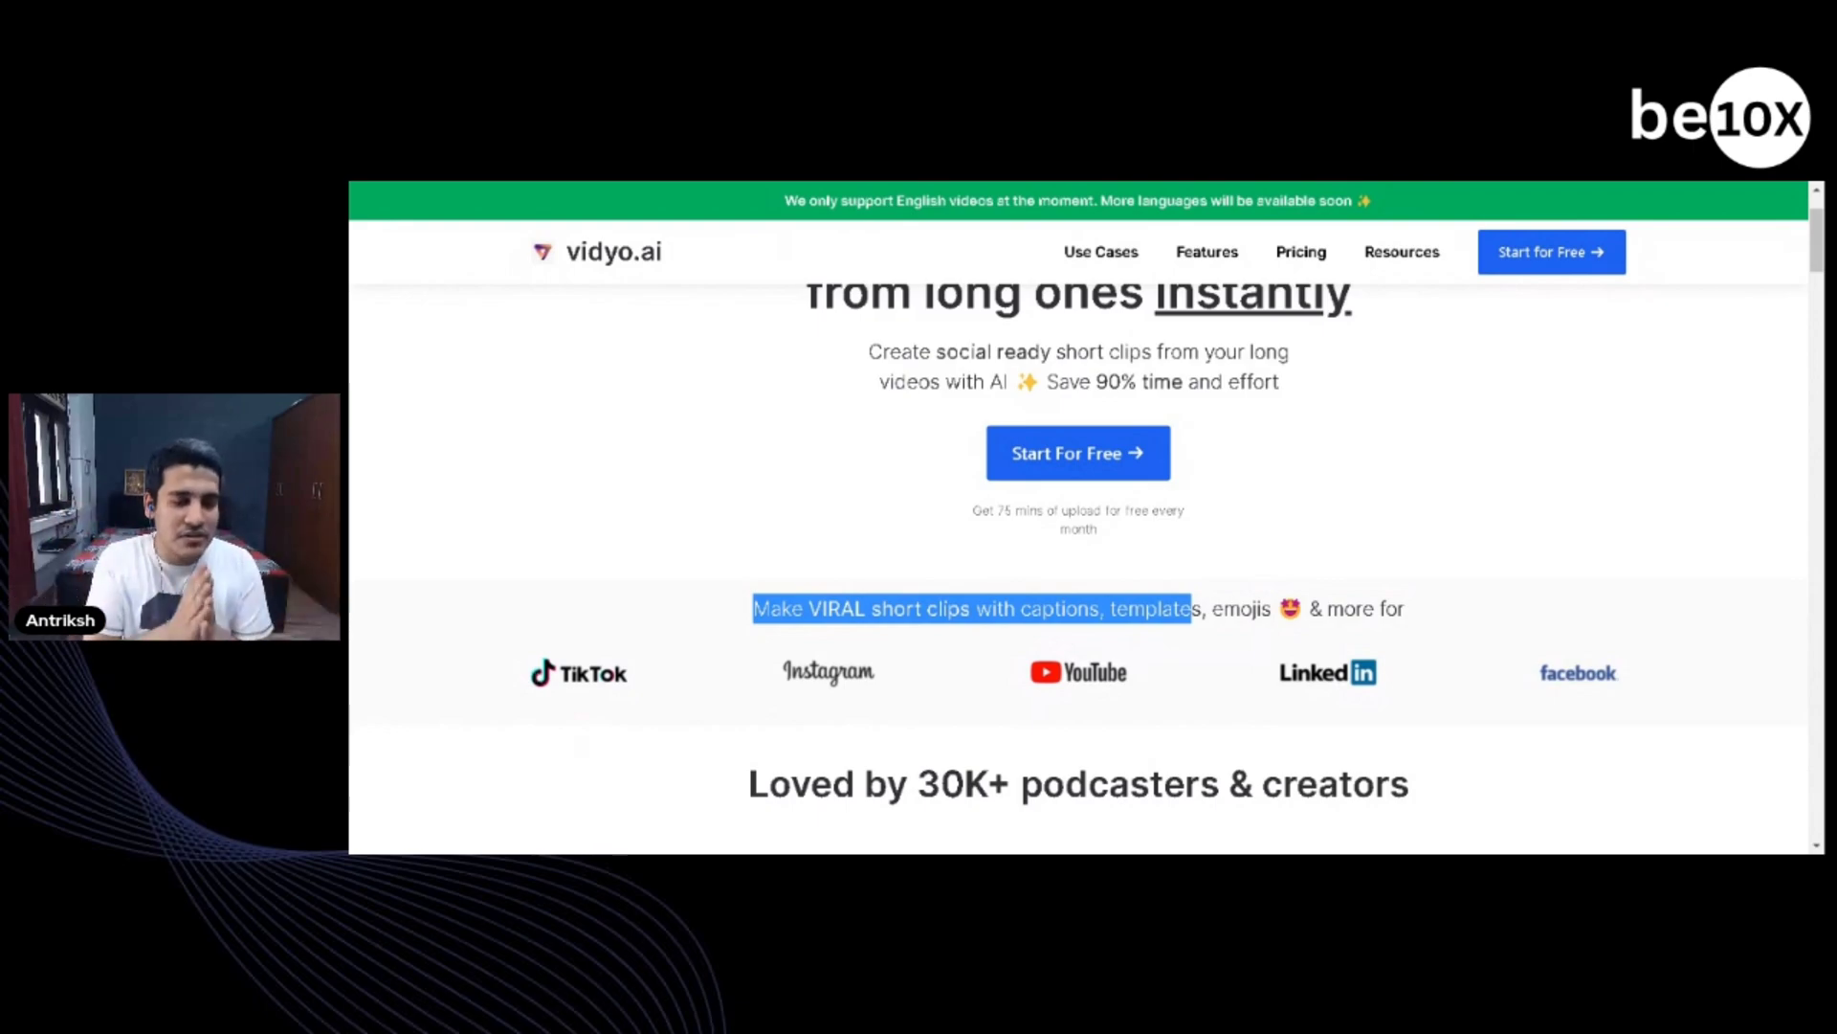
{"action": "left_click", "coordinate": [762, 681]}
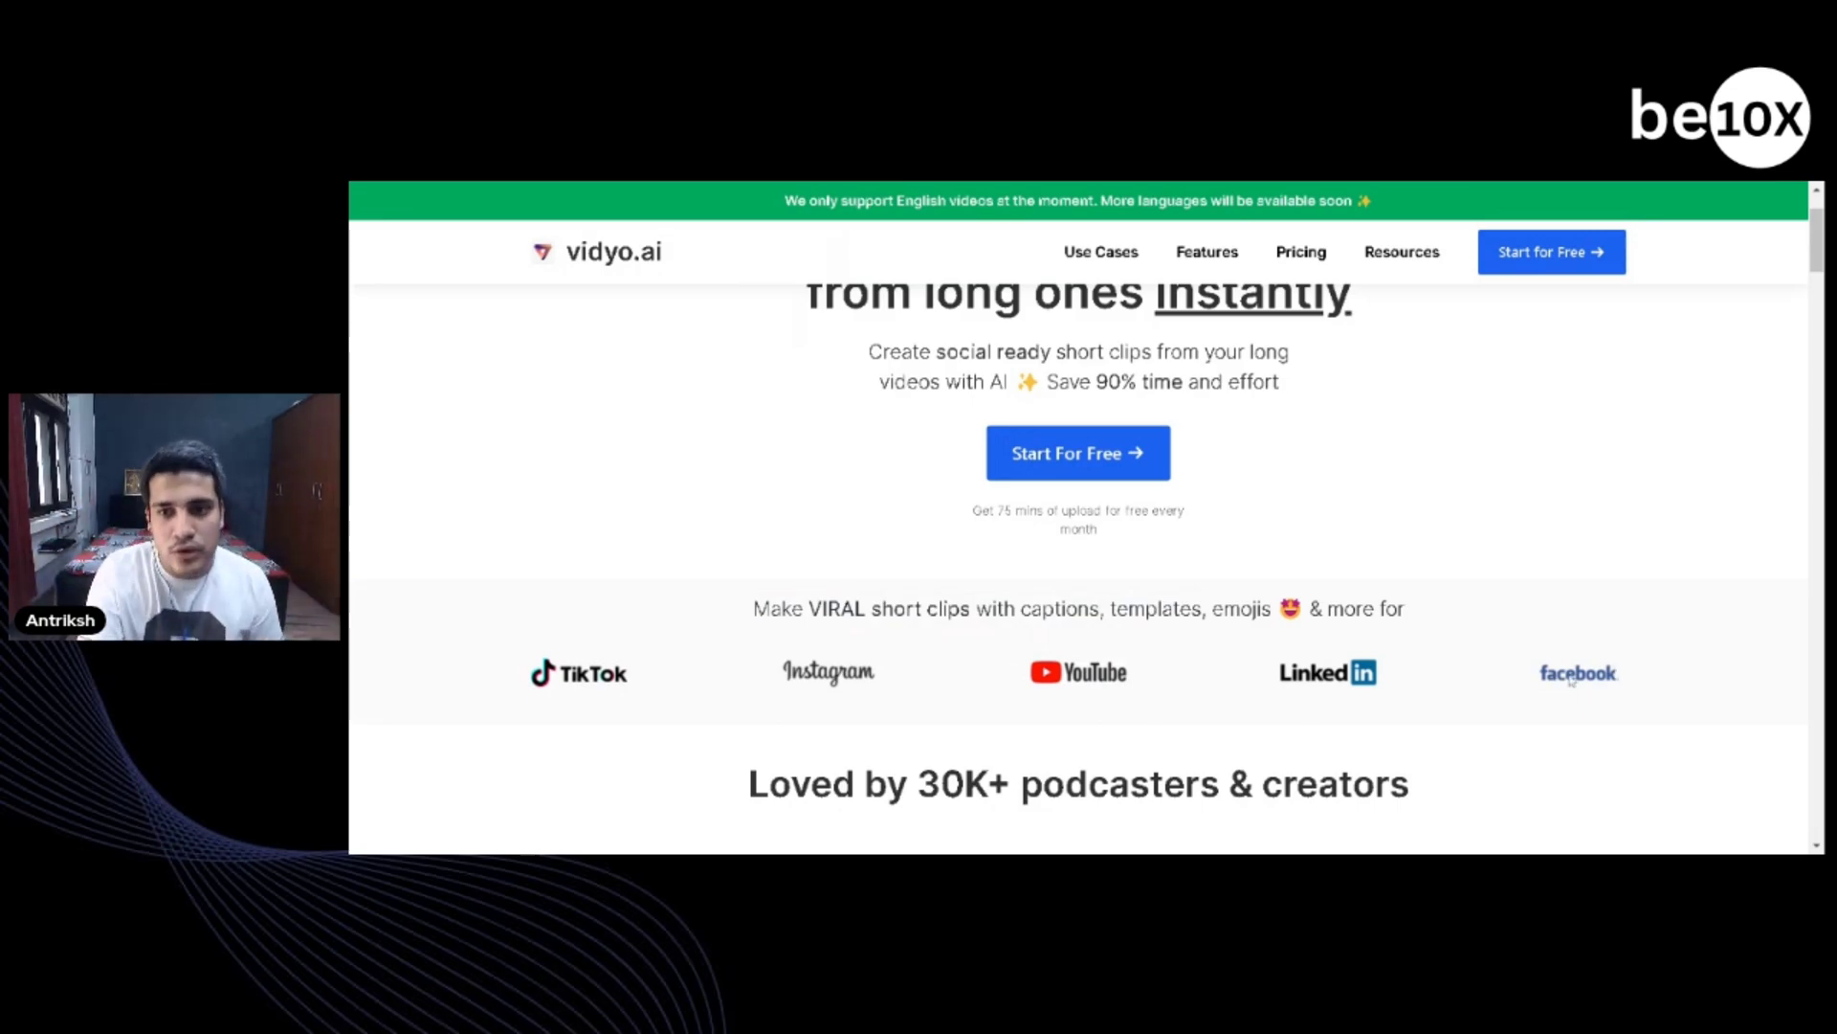
{"action": "scroll", "coordinate": [1500, 673], "scroll_direction": "down", "scroll_amount": 5}
{"action": "scroll", "coordinate": [1500, 673], "scroll_direction": "up", "scroll_amount": 3}
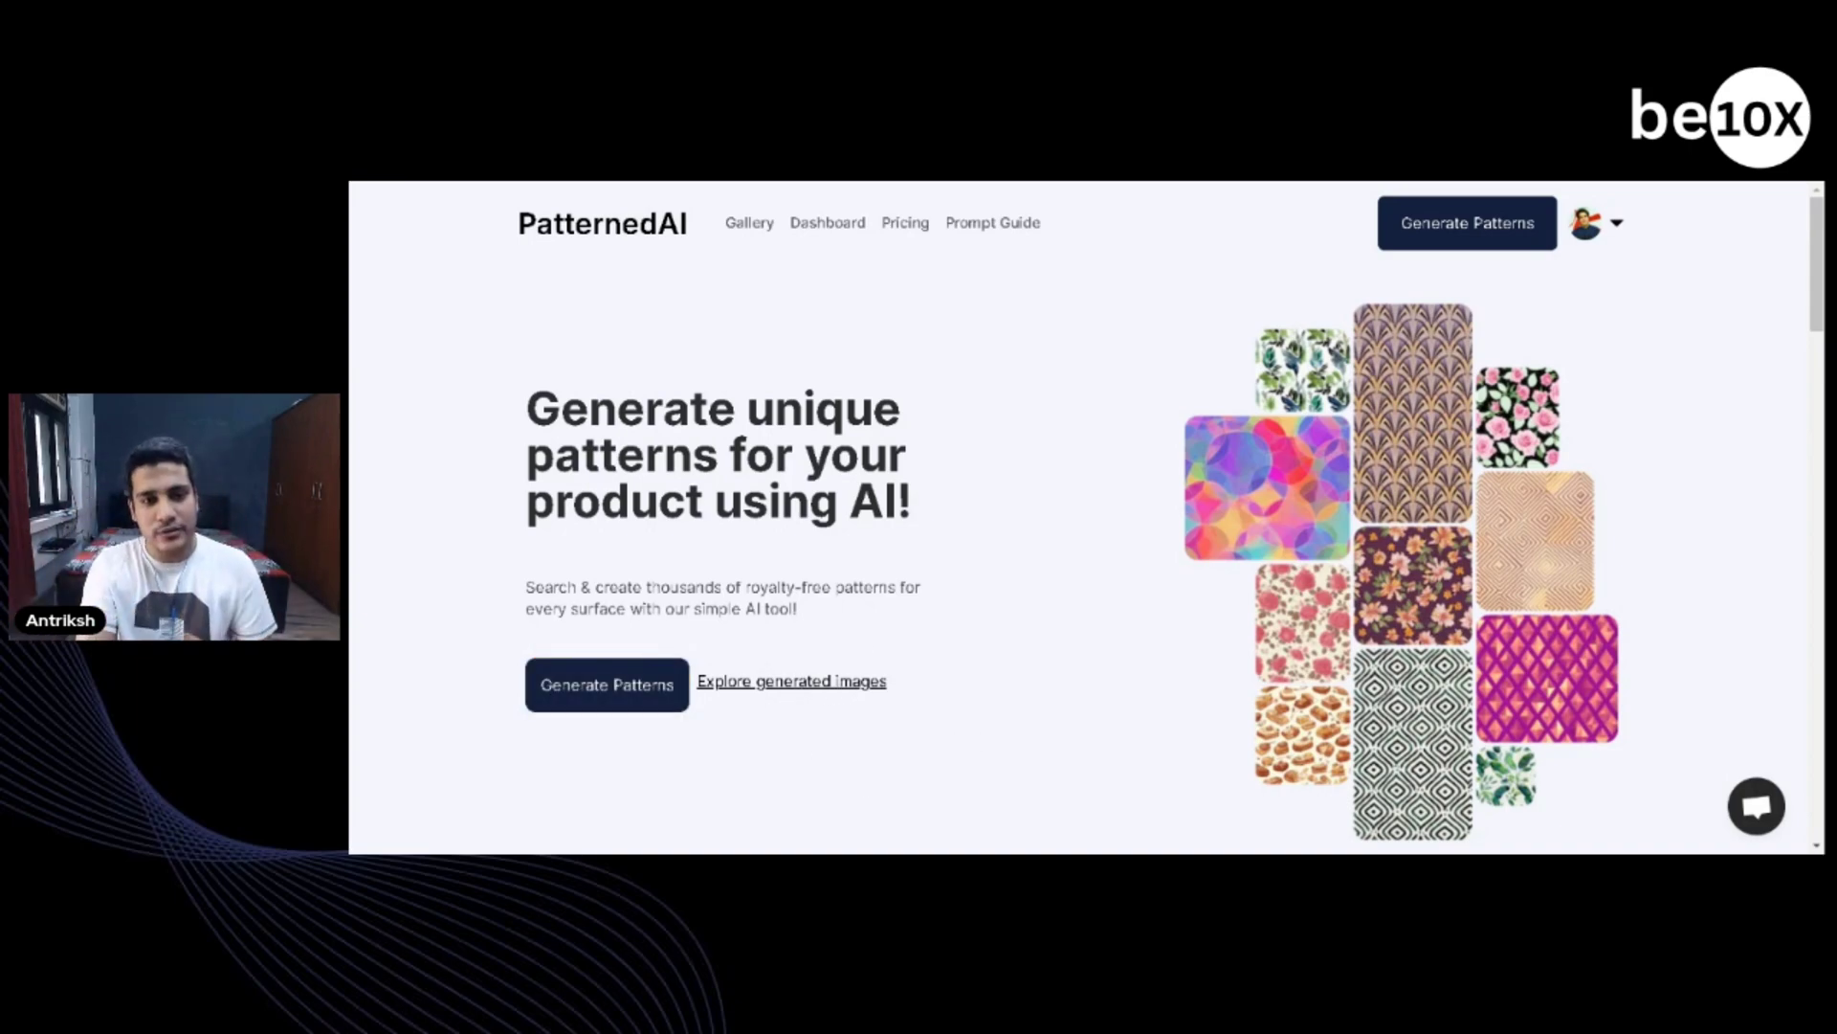
Open the PatternedAI pattern generator dashboard and scroll through its form
{"action": "left_click", "coordinate": [654, 705]}
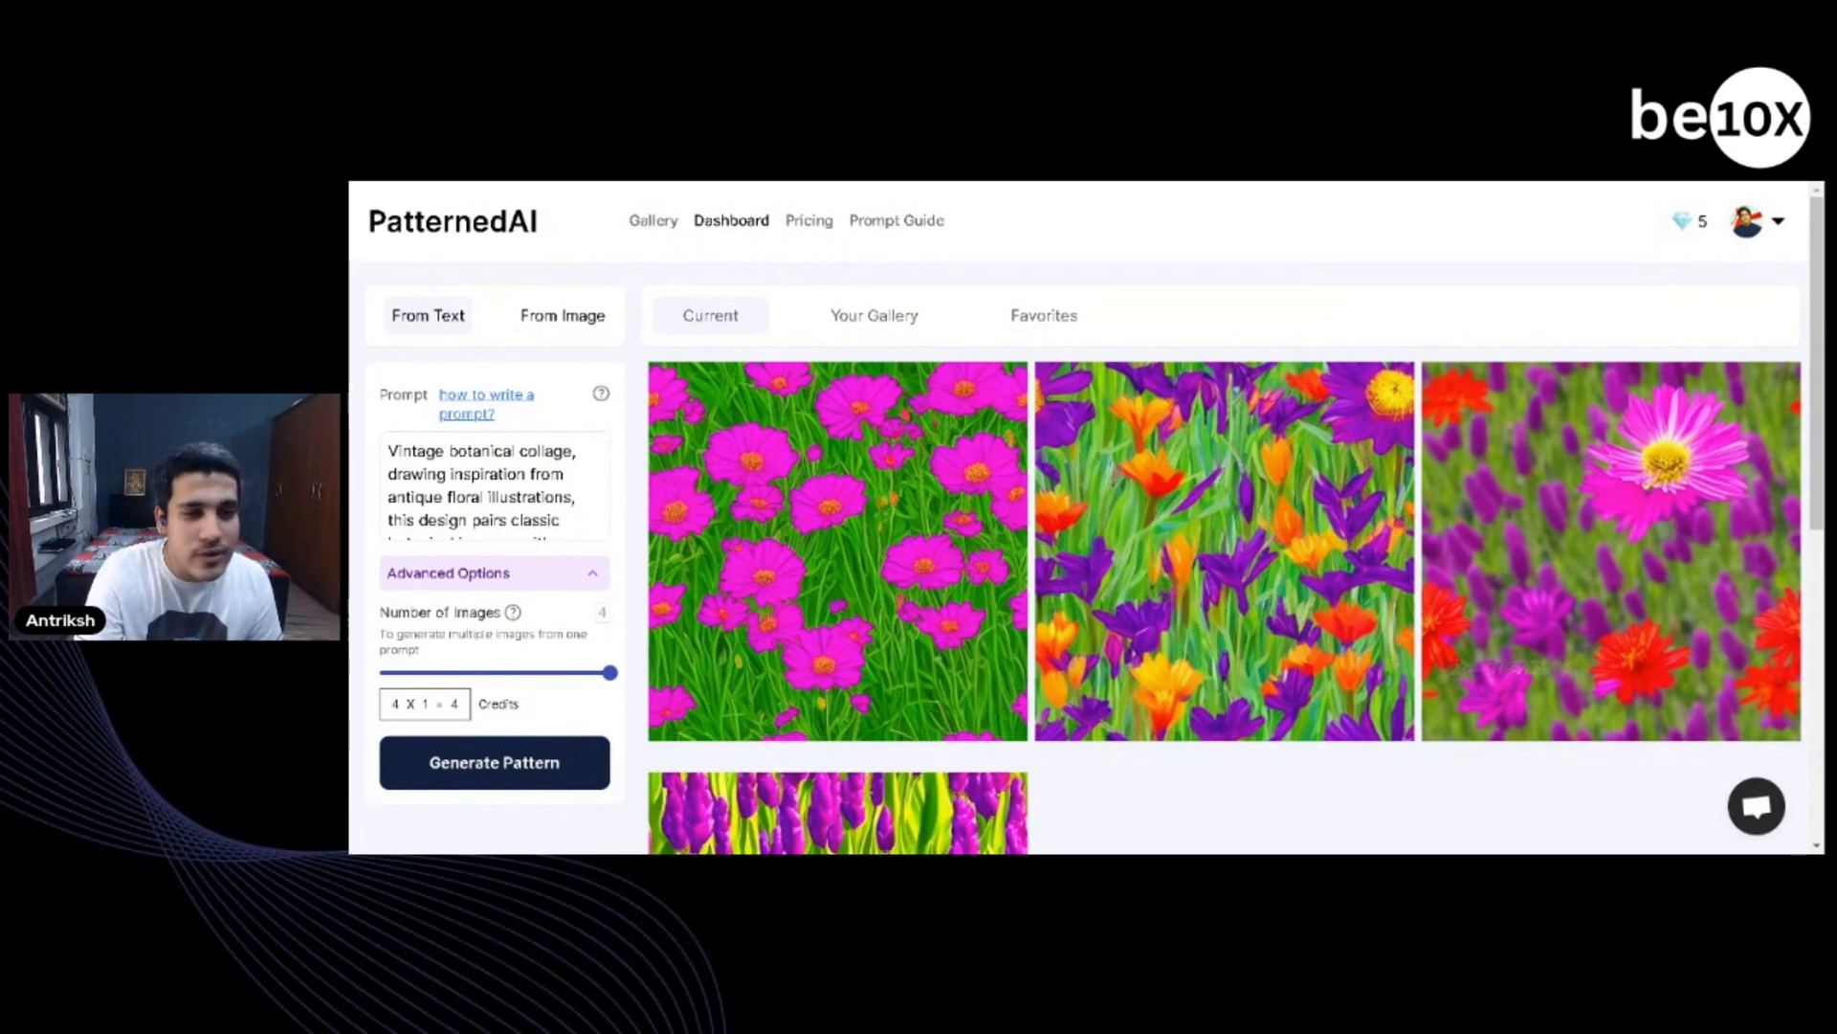
{"action": "scroll", "coordinate": [493, 486], "scroll_direction": "down", "scroll_amount": 3}
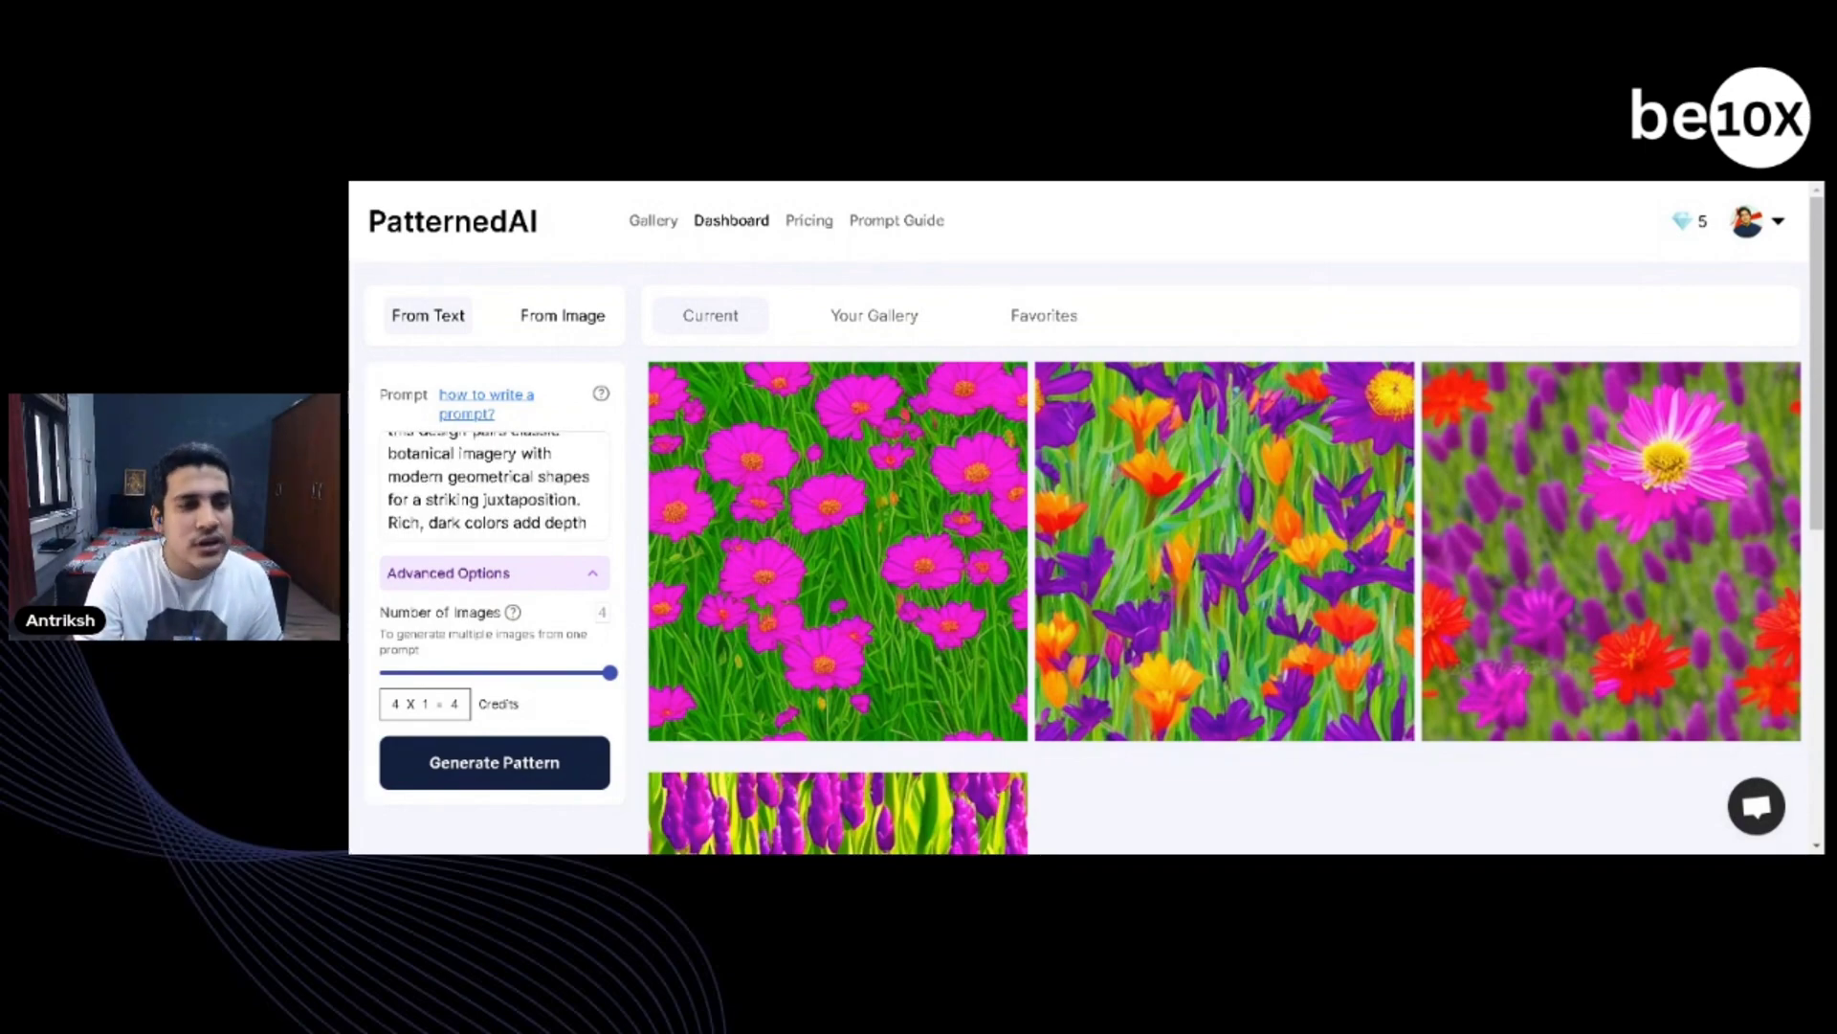
{"action": "scroll", "coordinate": [492, 485], "scroll_direction": "down", "scroll_amount": 2}
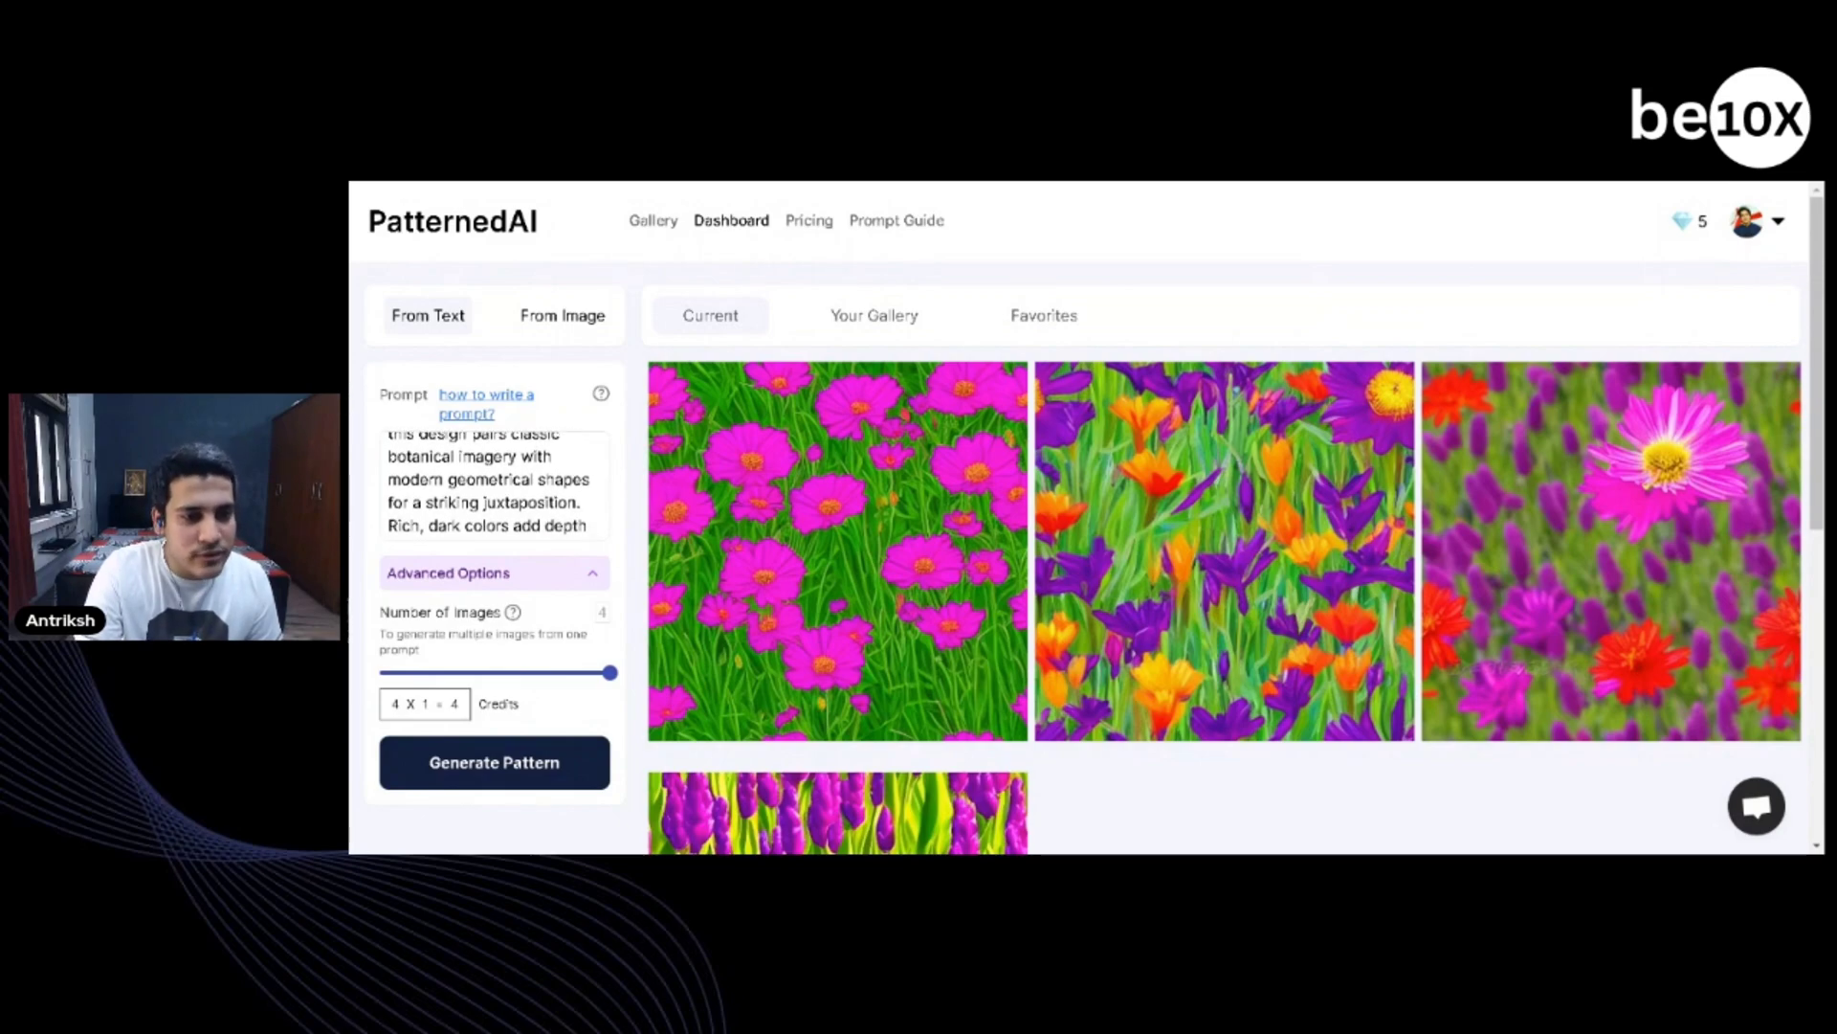
{"action": "scroll", "coordinate": [492, 485], "scroll_direction": "down", "scroll_amount": 1}
{"action": "scroll", "coordinate": [493, 485], "scroll_direction": "down", "scroll_amount": 2}
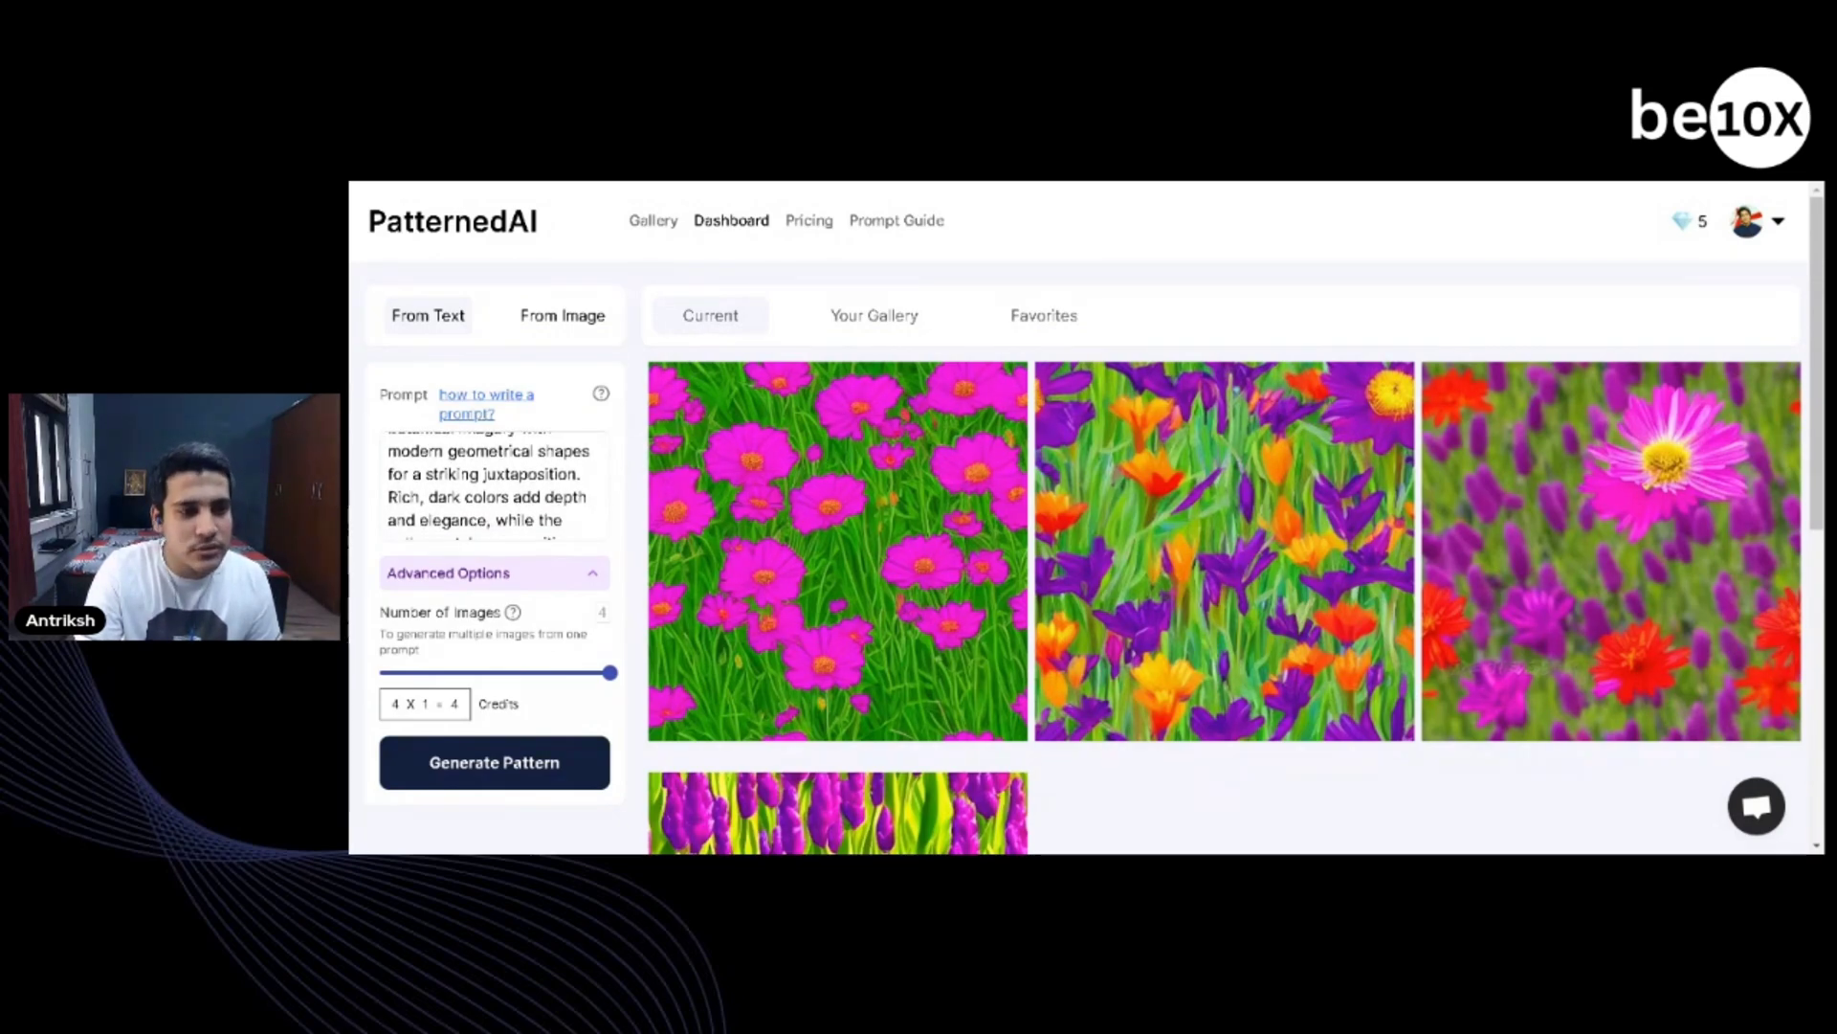
{"action": "scroll", "coordinate": [493, 485], "scroll_direction": "down", "scroll_amount": 1}
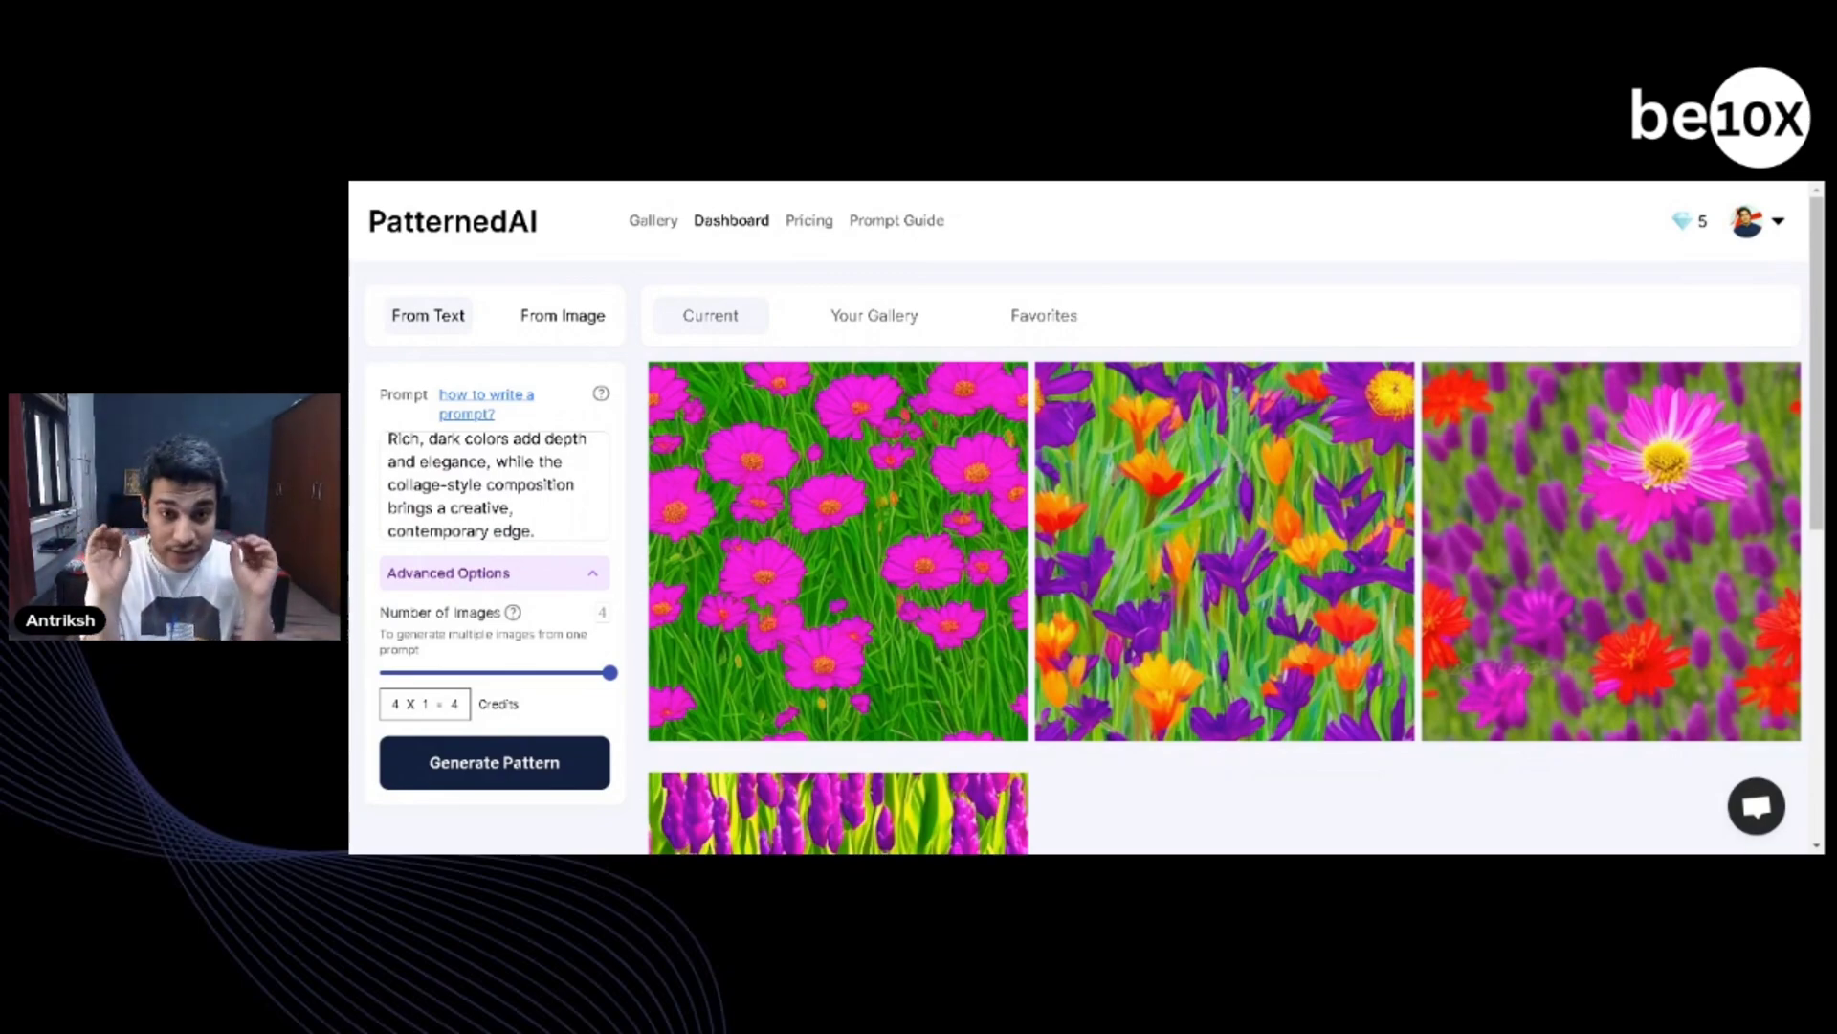
{"action": "scroll", "coordinate": [873, 475], "scroll_direction": "down", "scroll_amount": 3}
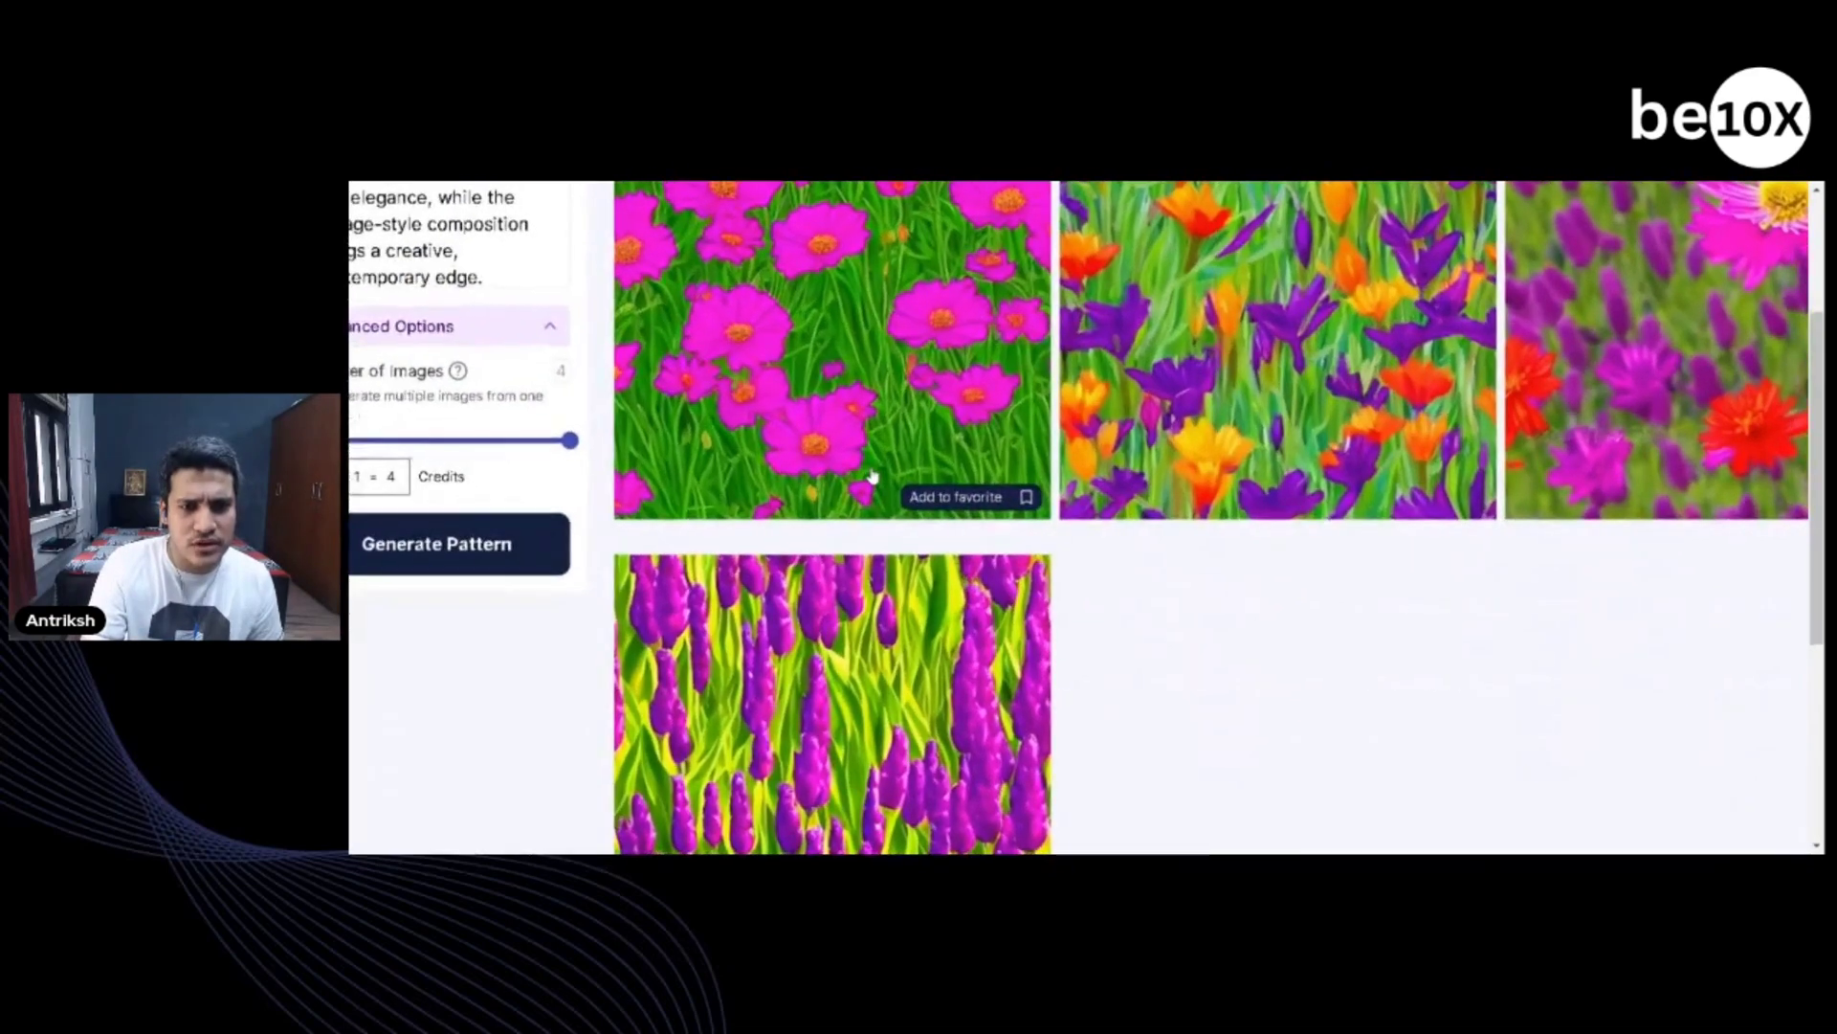
{"action": "scroll", "coordinate": [872, 476], "scroll_direction": "up", "scroll_amount": 1}
{"action": "scroll", "coordinate": [873, 476], "scroll_direction": "up", "scroll_amount": 1}
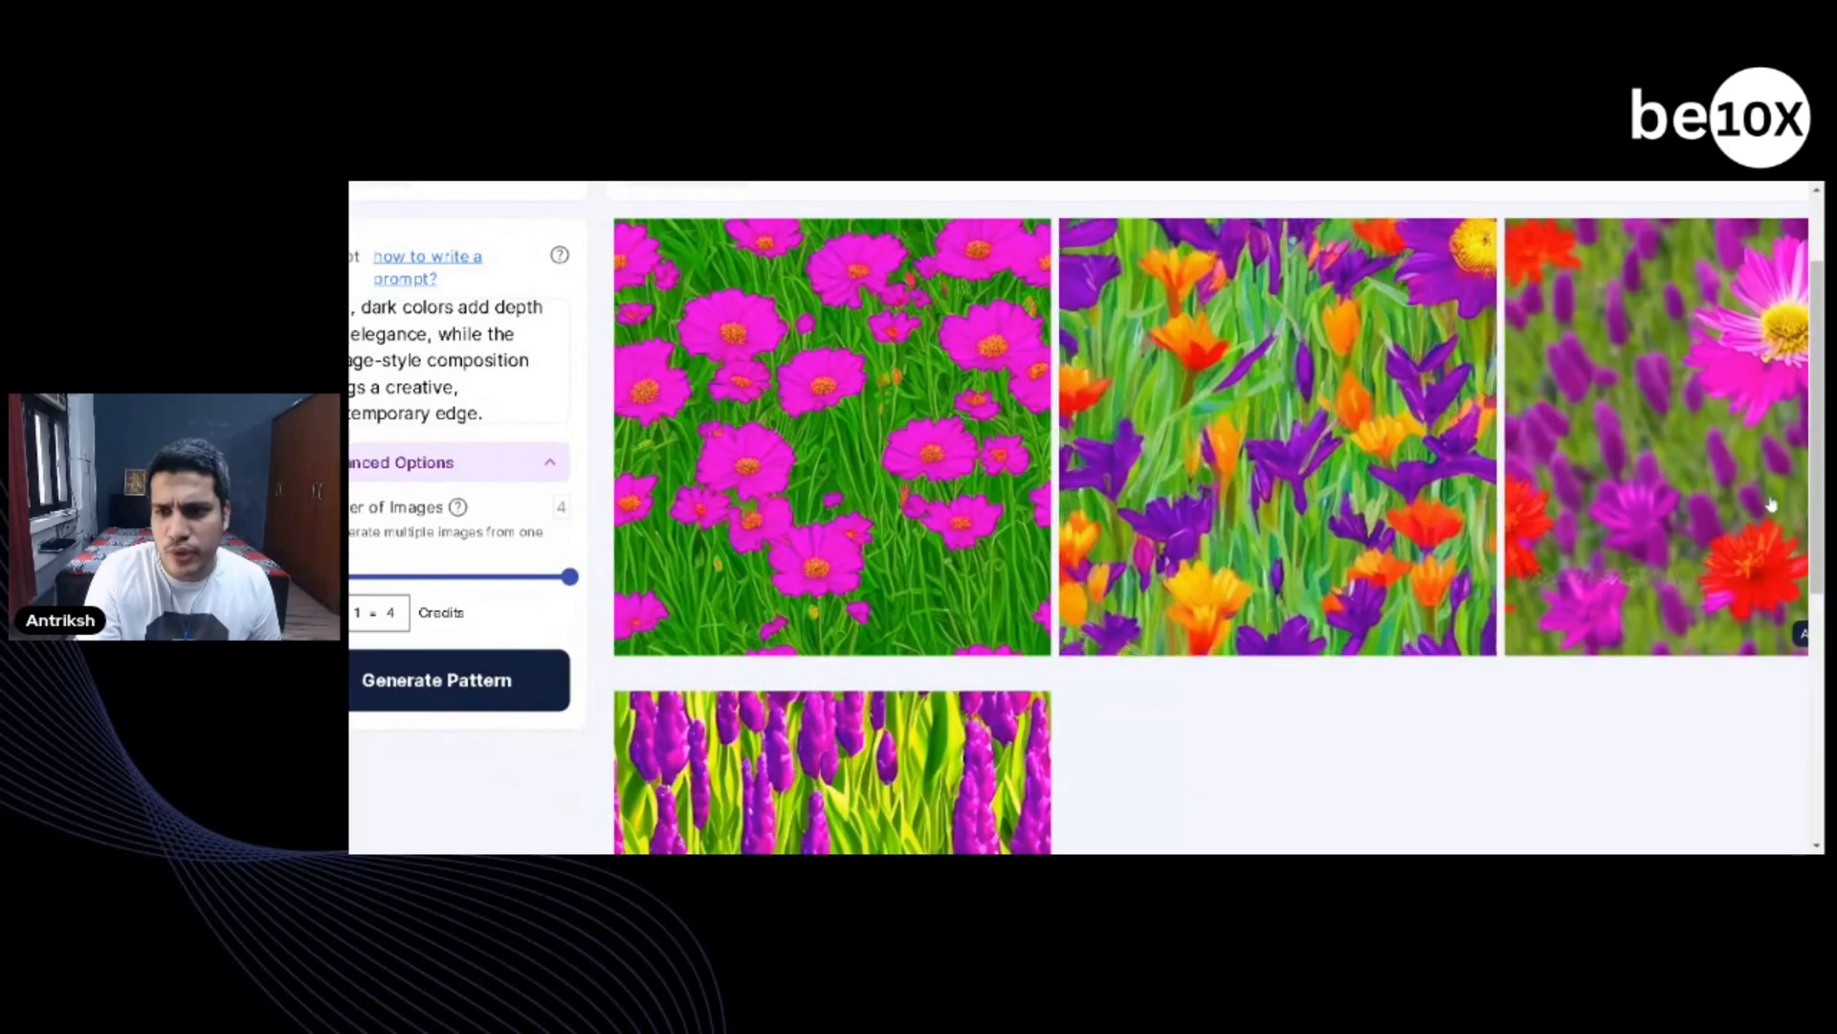
{"action": "scroll", "coordinate": [1166, 565], "scroll_direction": "down", "scroll_amount": 2}
{"action": "scroll", "coordinate": [878, 687], "scroll_direction": "up", "scroll_amount": 1}
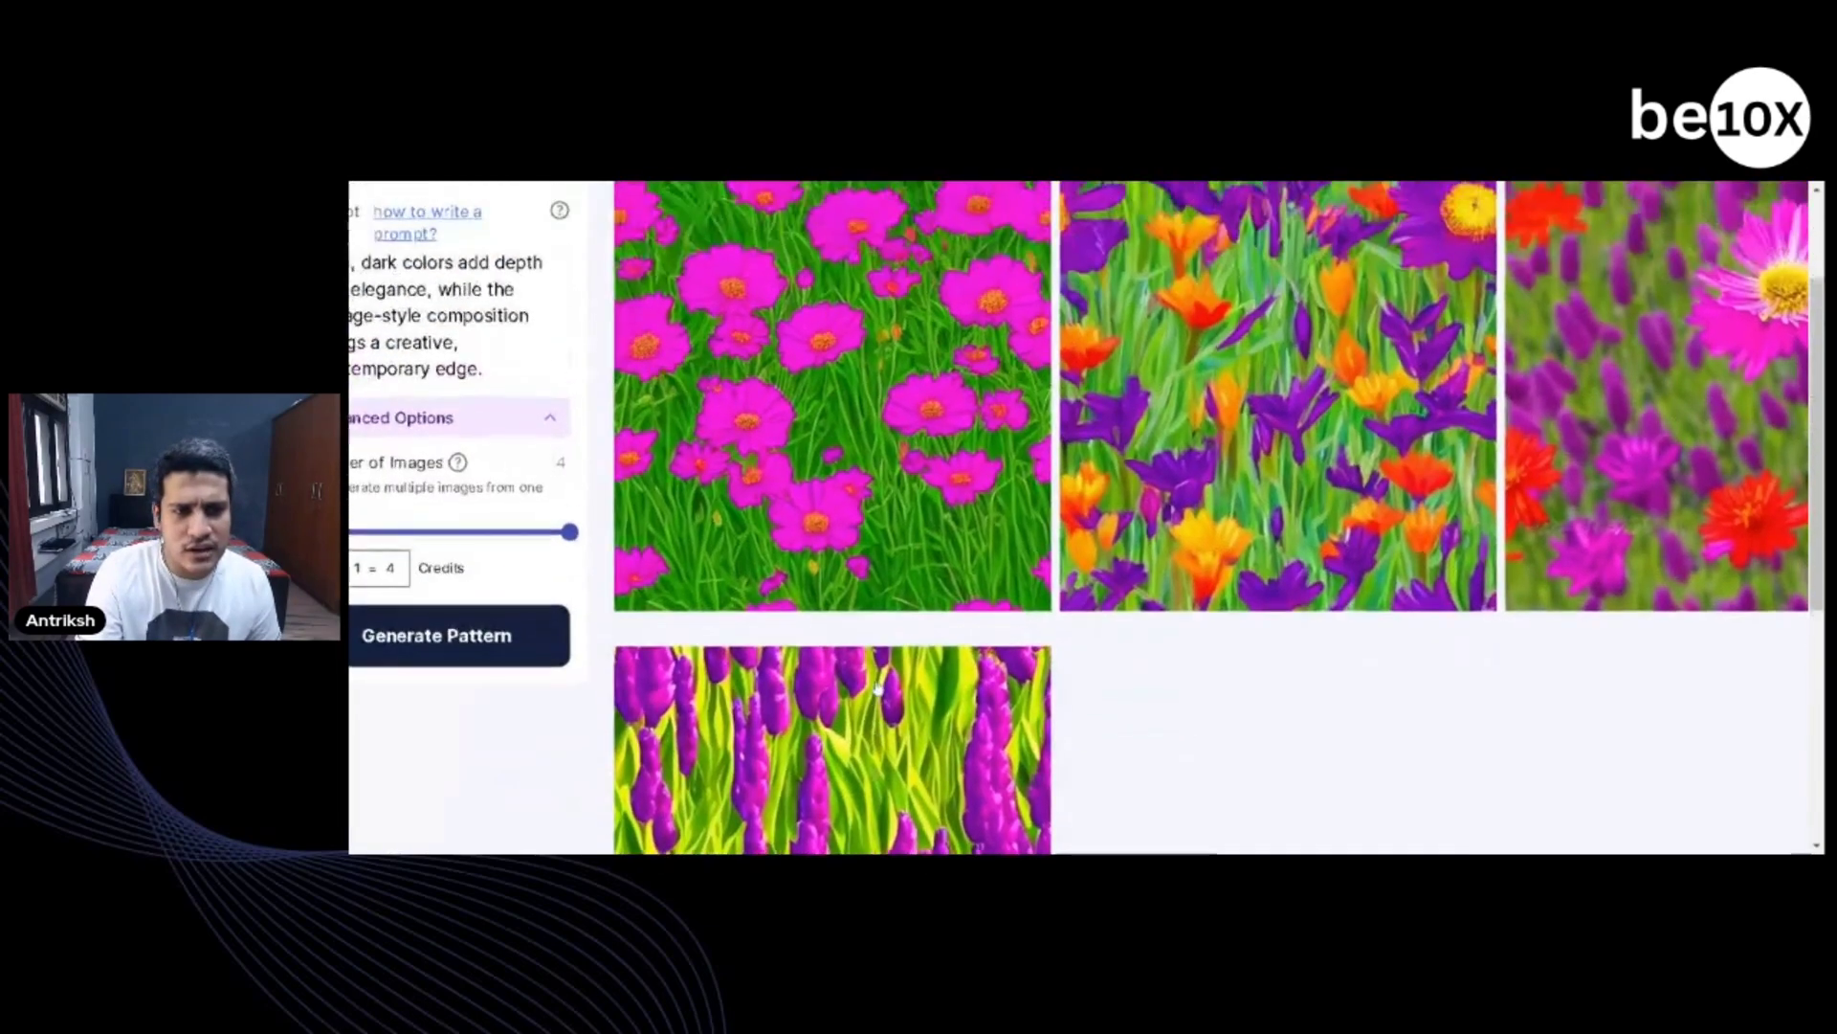
Zoom the page out, delete the prompt from 'Rich, dark colors' onward, and select the remaining text
{"action": "key", "text": "ctrl+minus"}
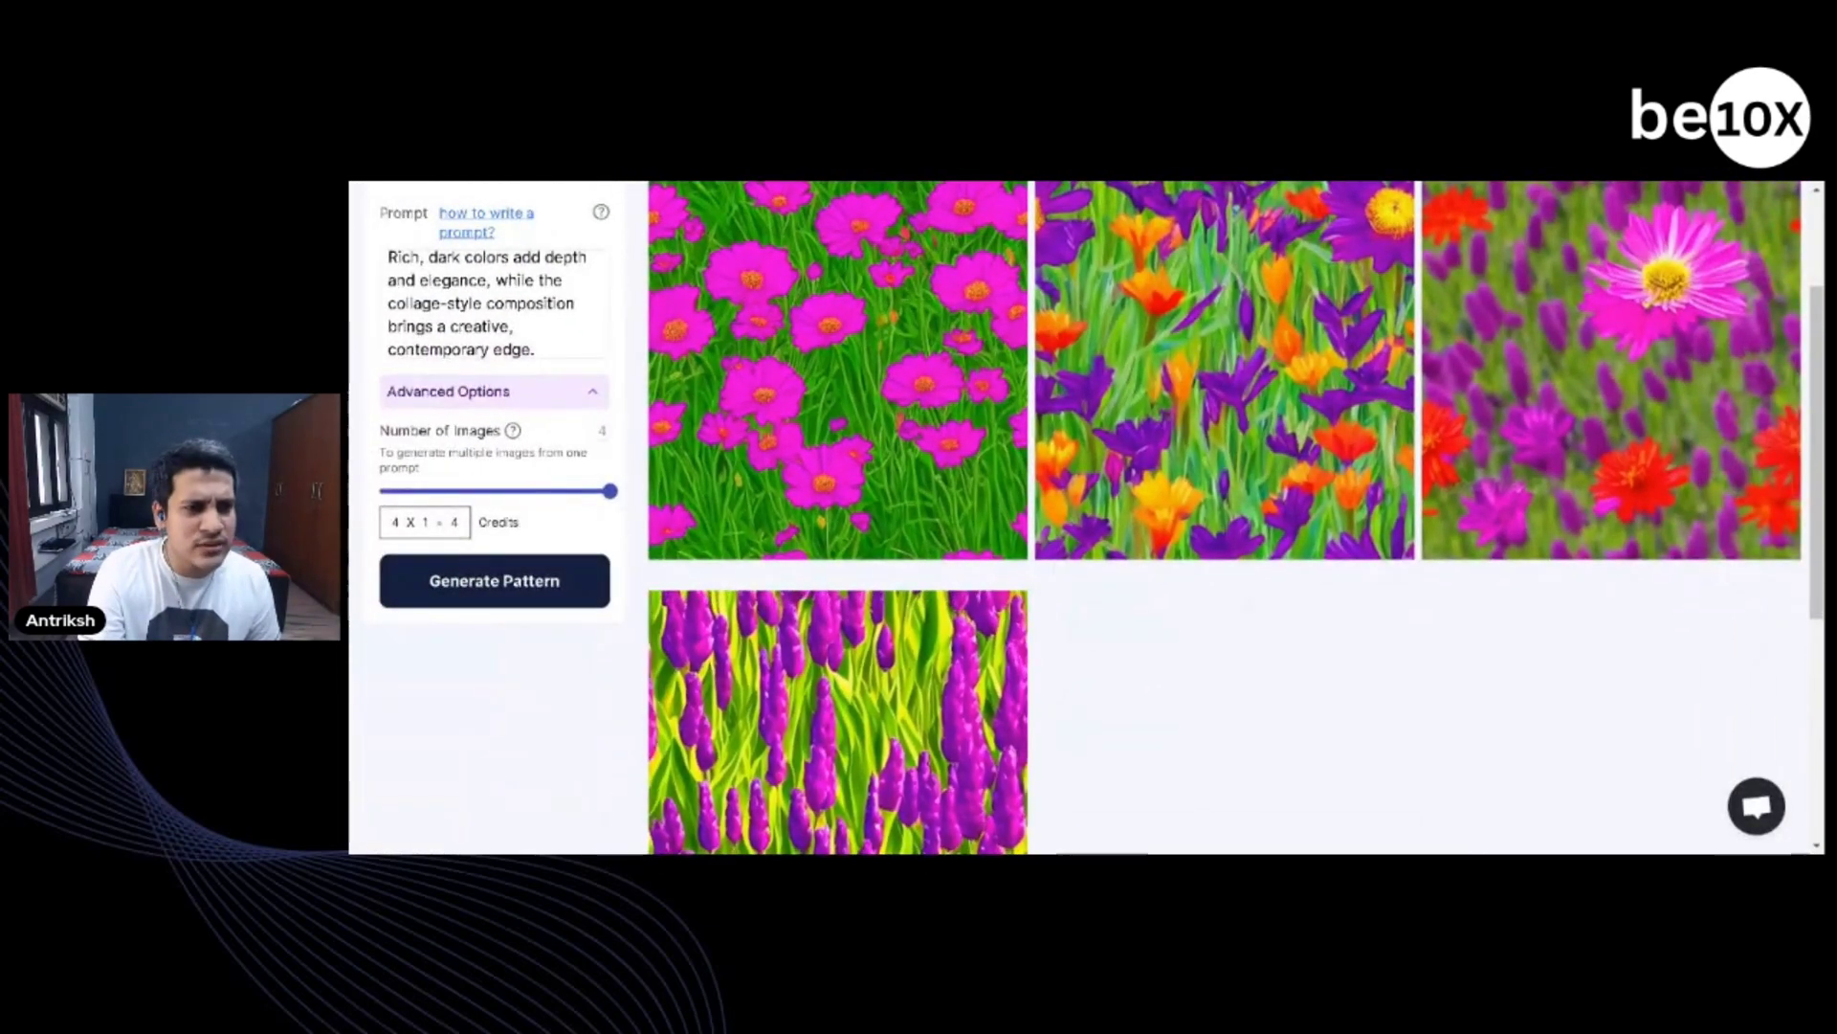
{"action": "scroll", "coordinate": [495, 302], "scroll_direction": "up", "scroll_amount": 1}
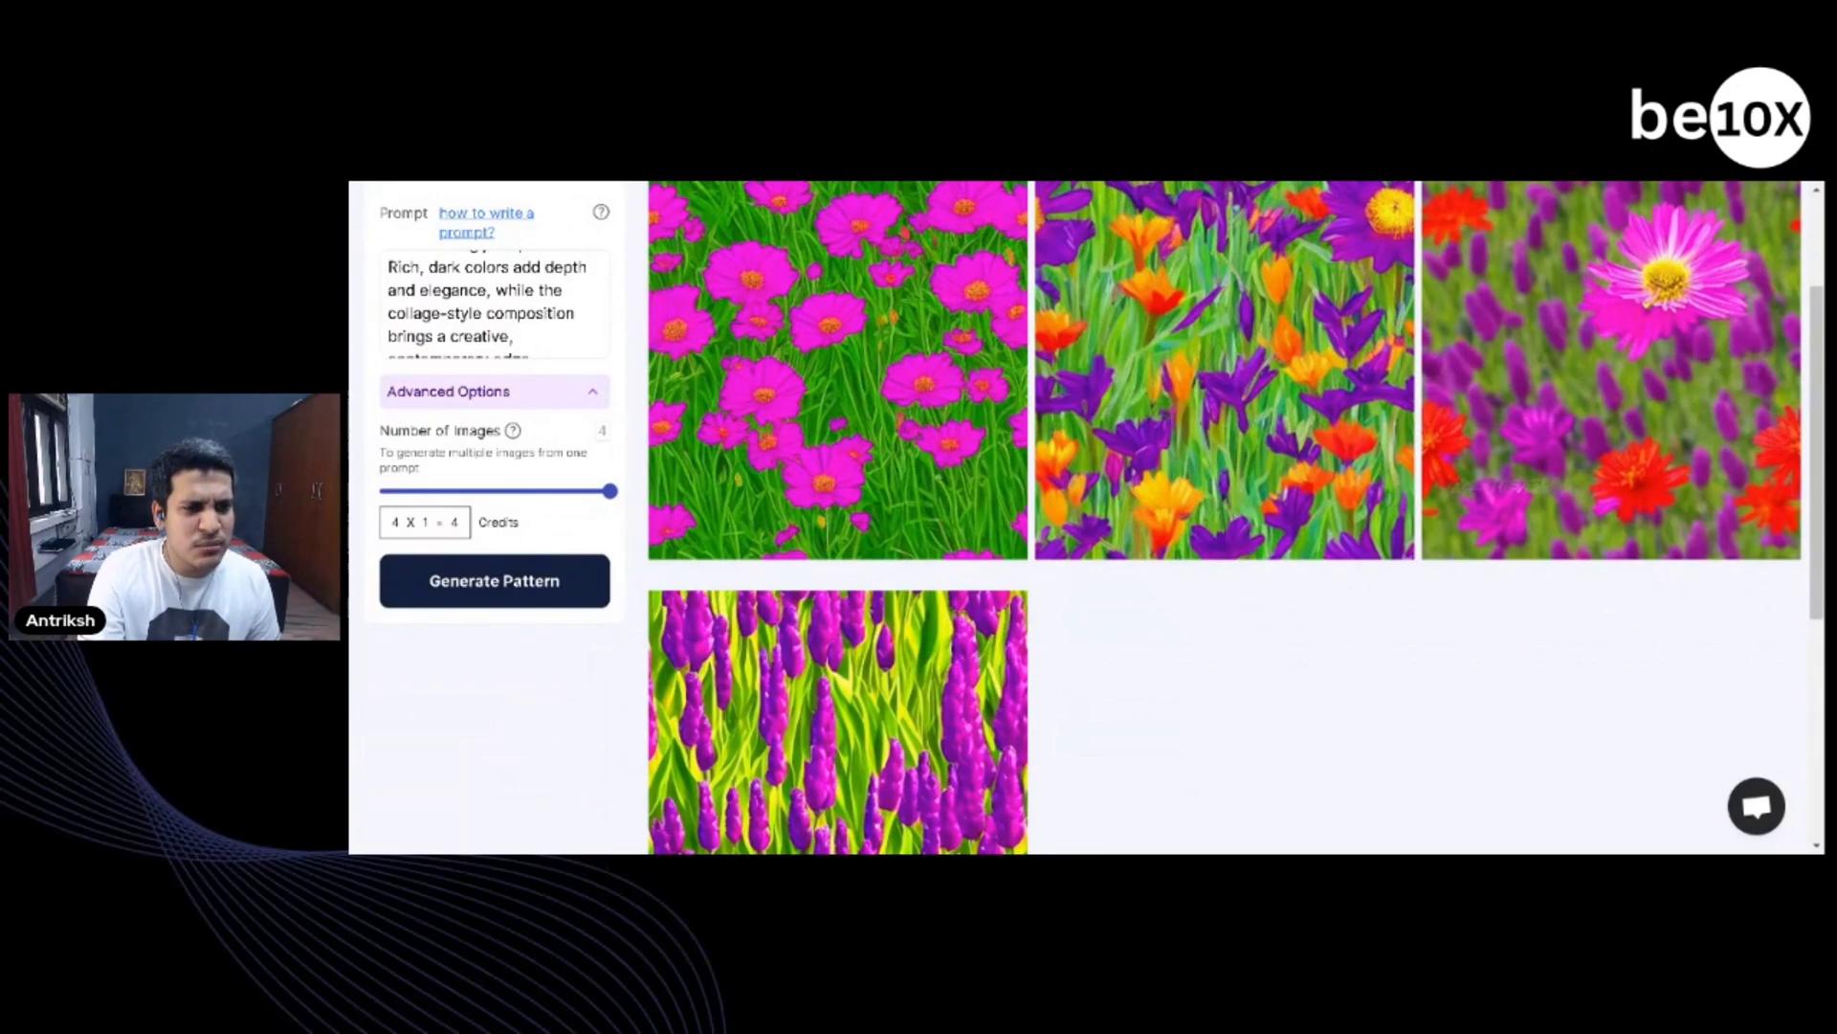
{"action": "left_click_drag", "start_coordinate": [389, 267], "coordinate": [594, 368]}
{"action": "key", "text": "ctrl+v"}
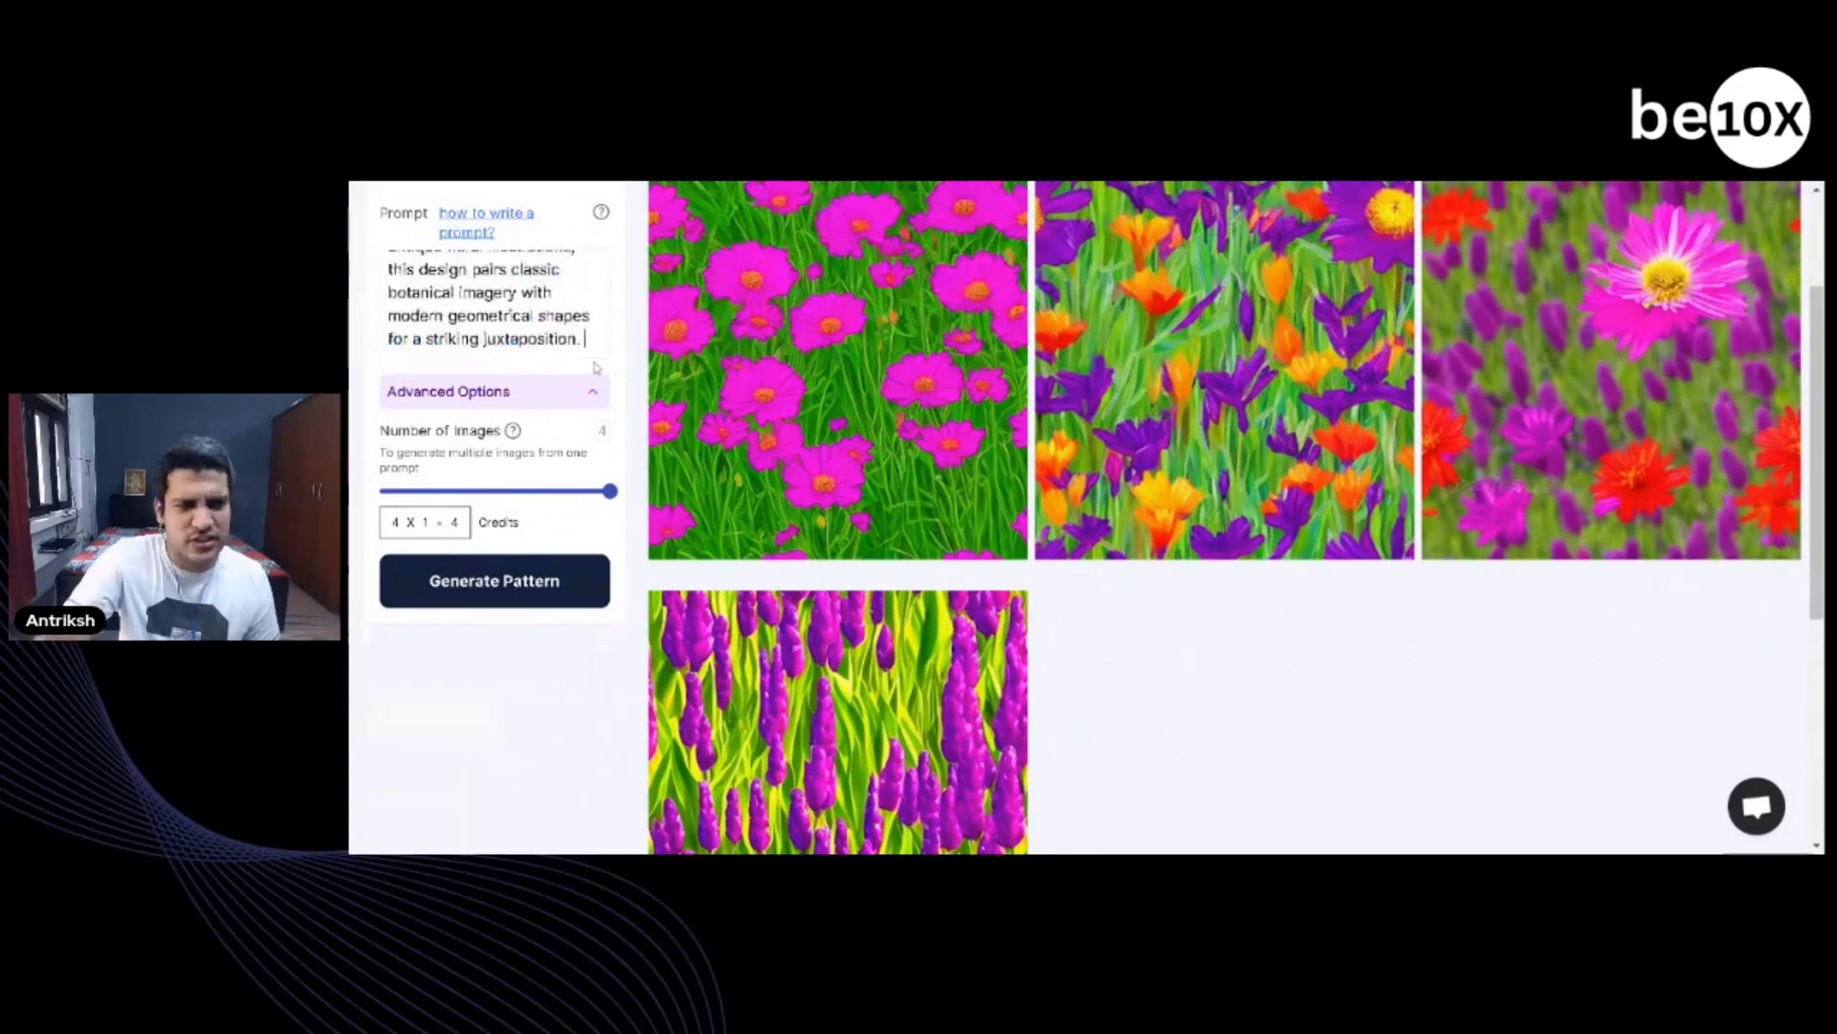
{"action": "left_click_drag", "start_coordinate": [581, 340], "coordinate": [392, 253]}
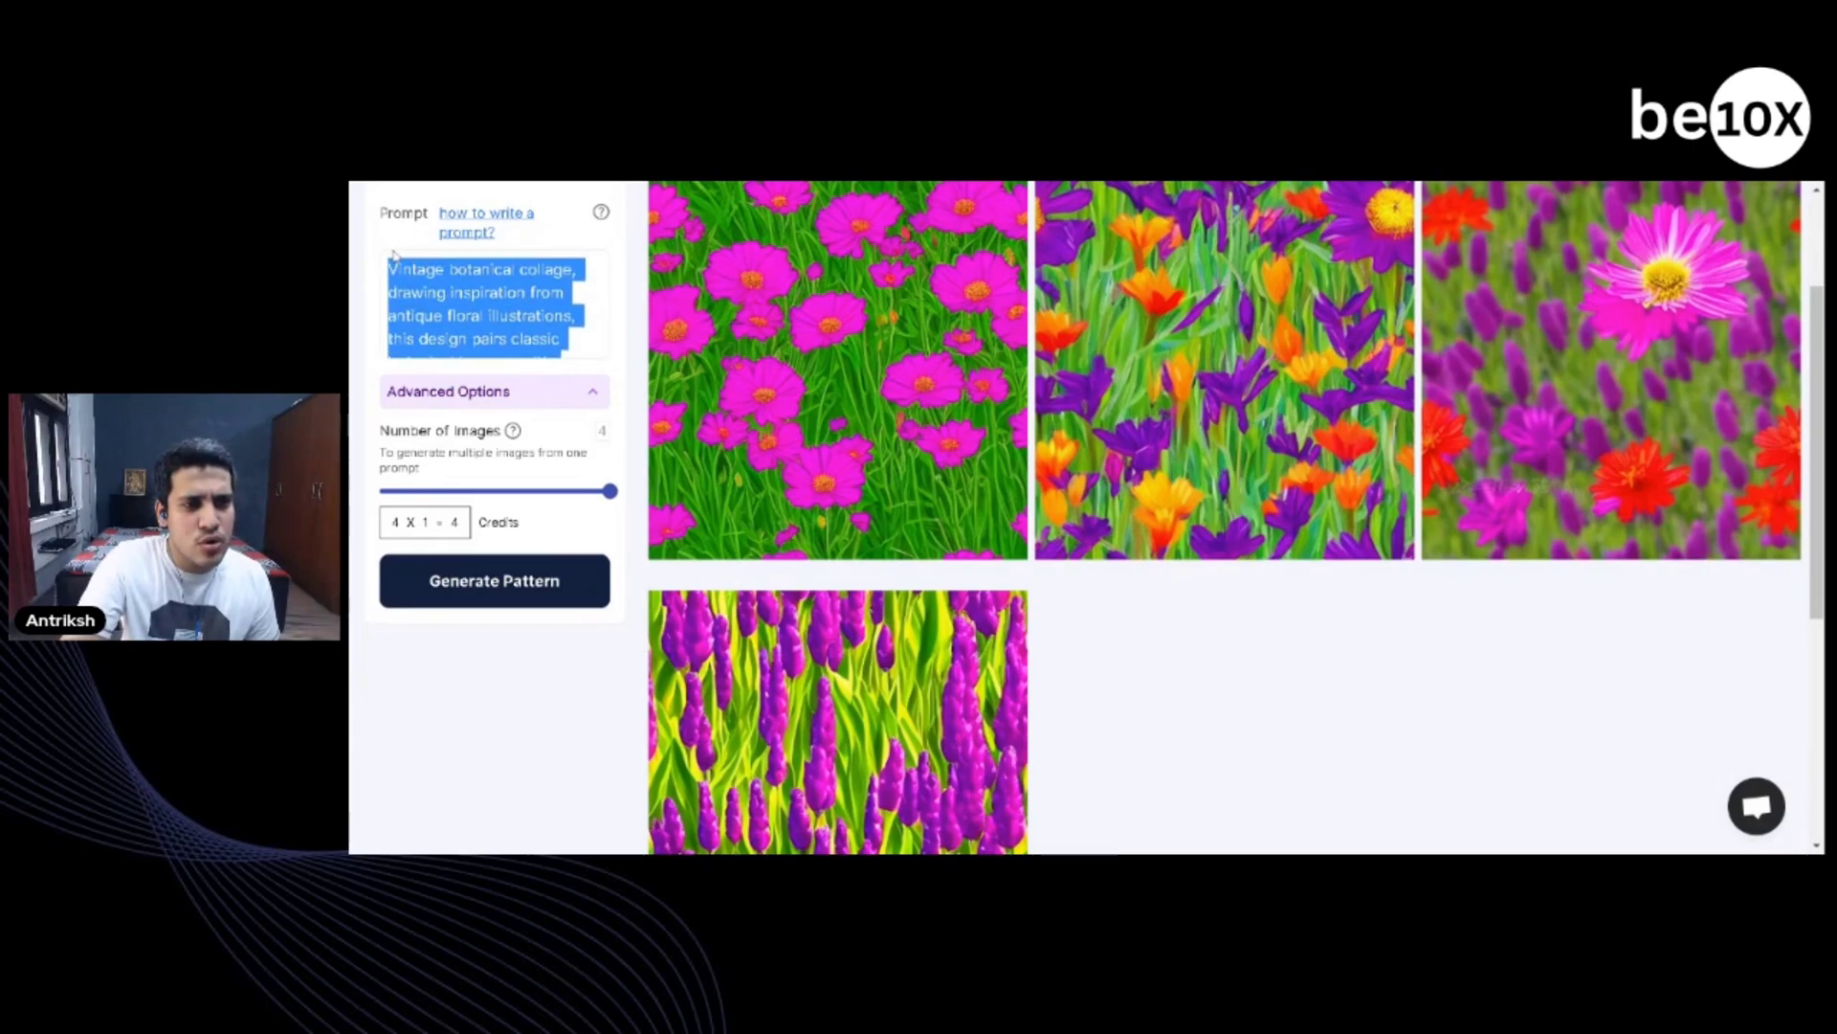
Replace the prompt with 'Red and Black blocks' and generate four new patterns
{"action": "key", "text": "BackSpace"}
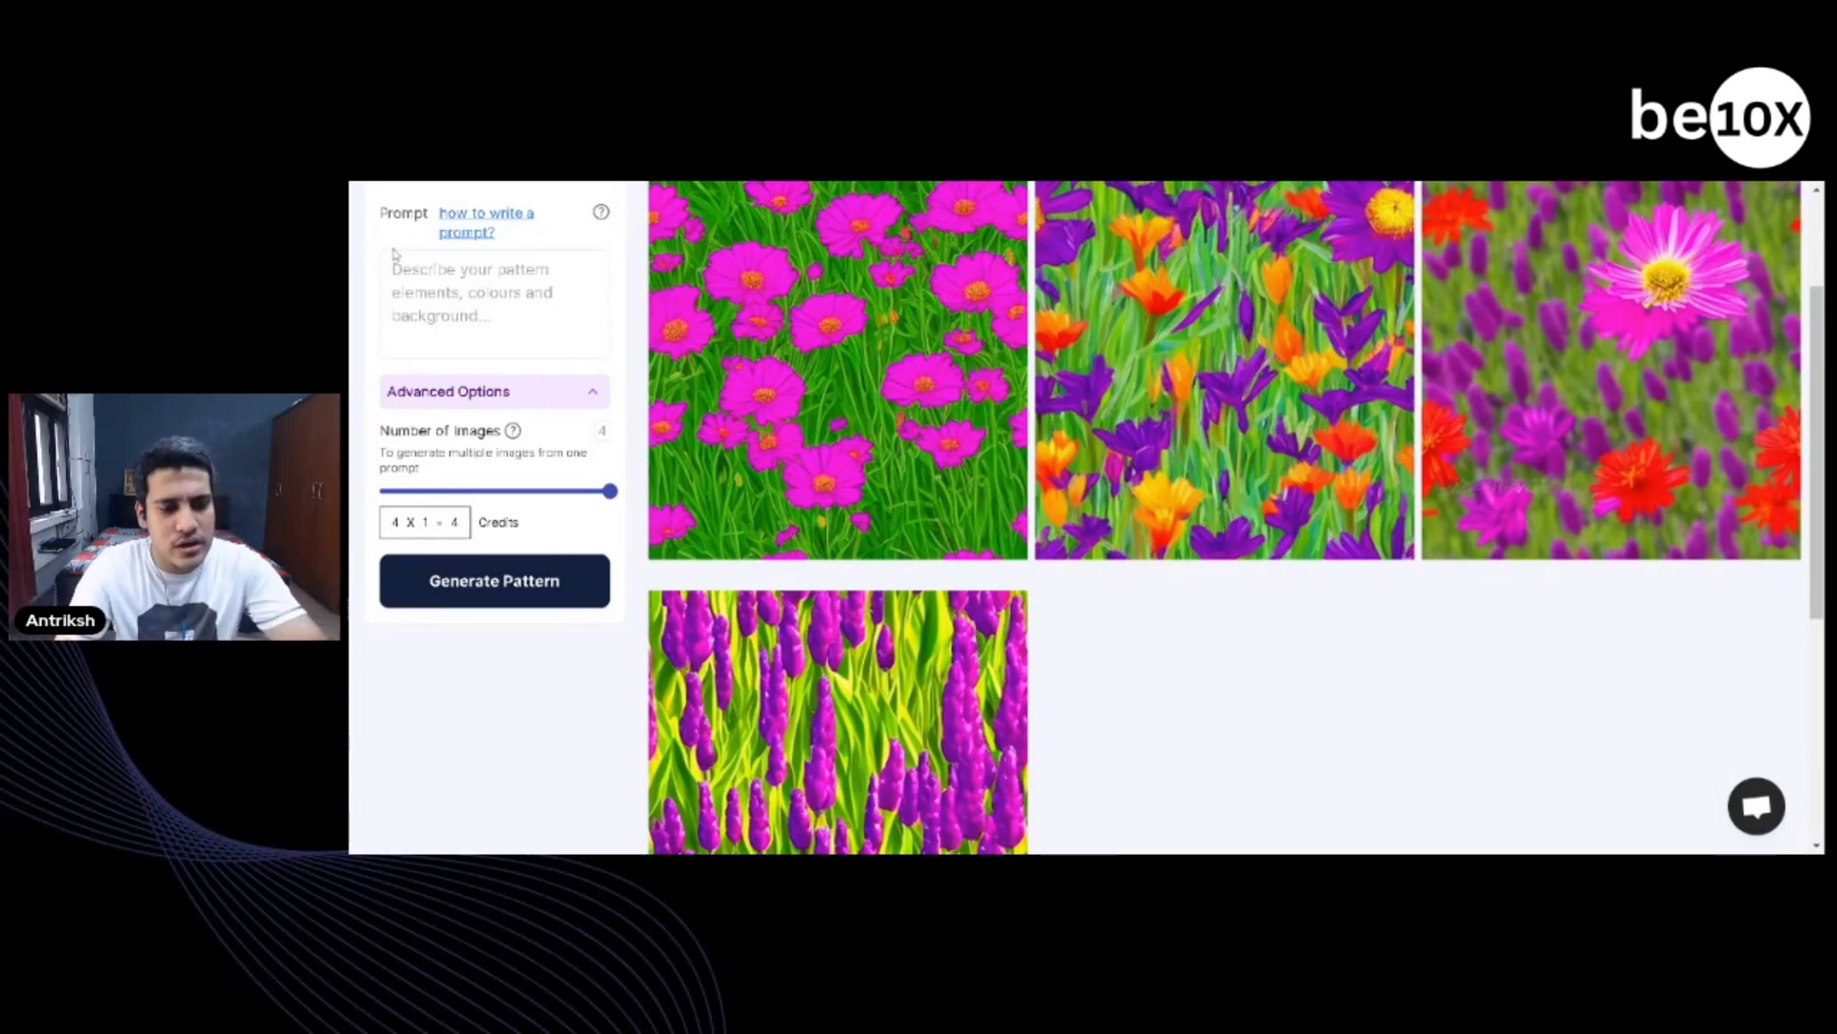
{"action": "type", "text": "Red"}
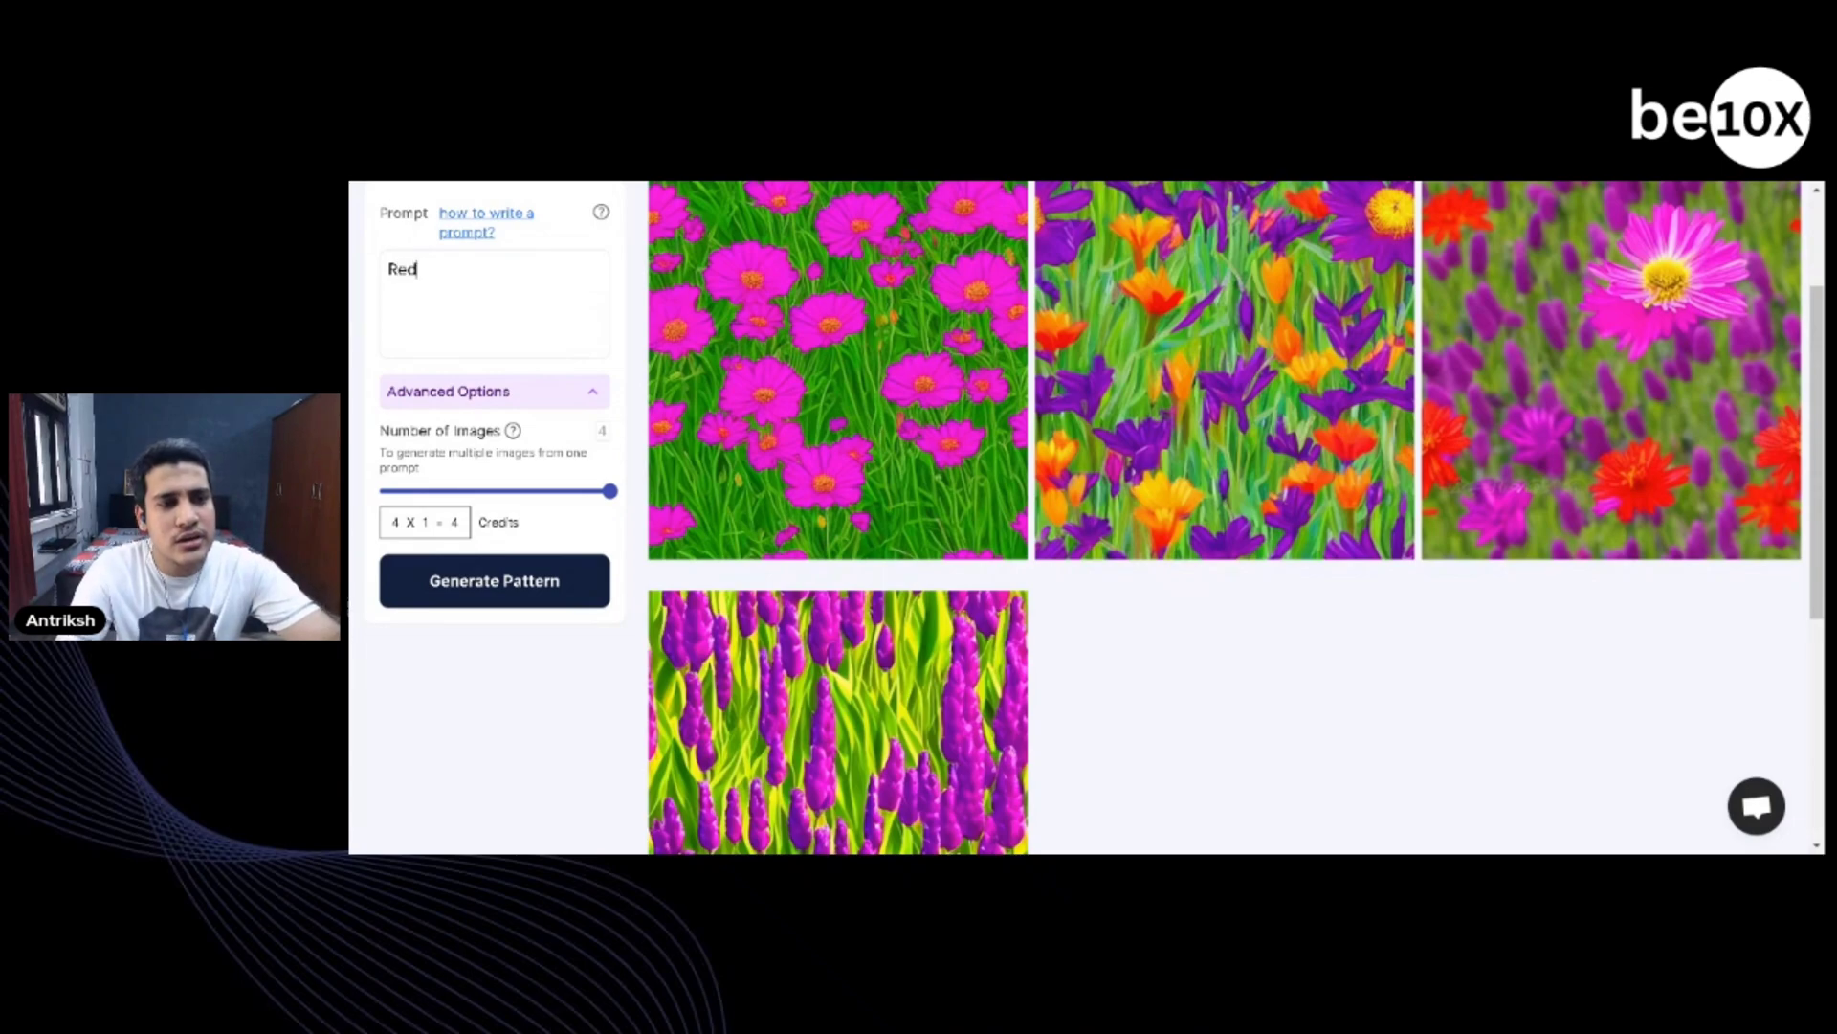
{"action": "type", "text": " and"}
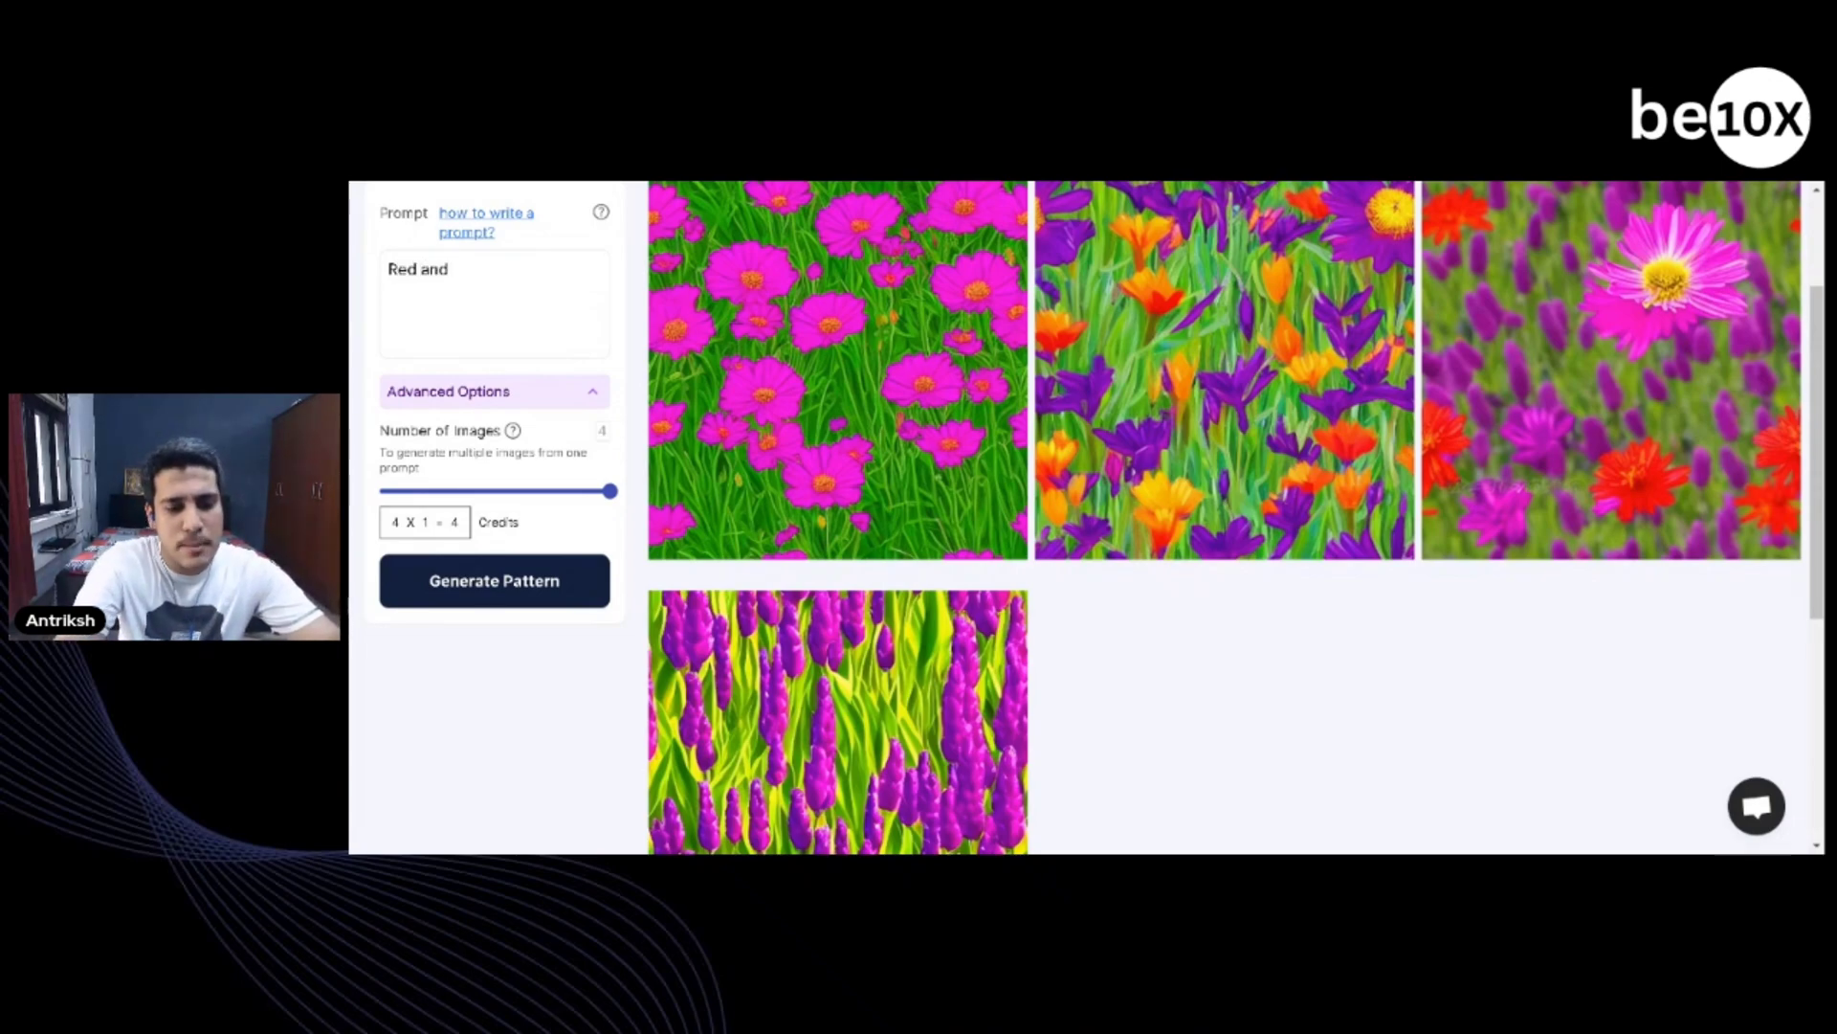
{"action": "type", "text": " Black "}
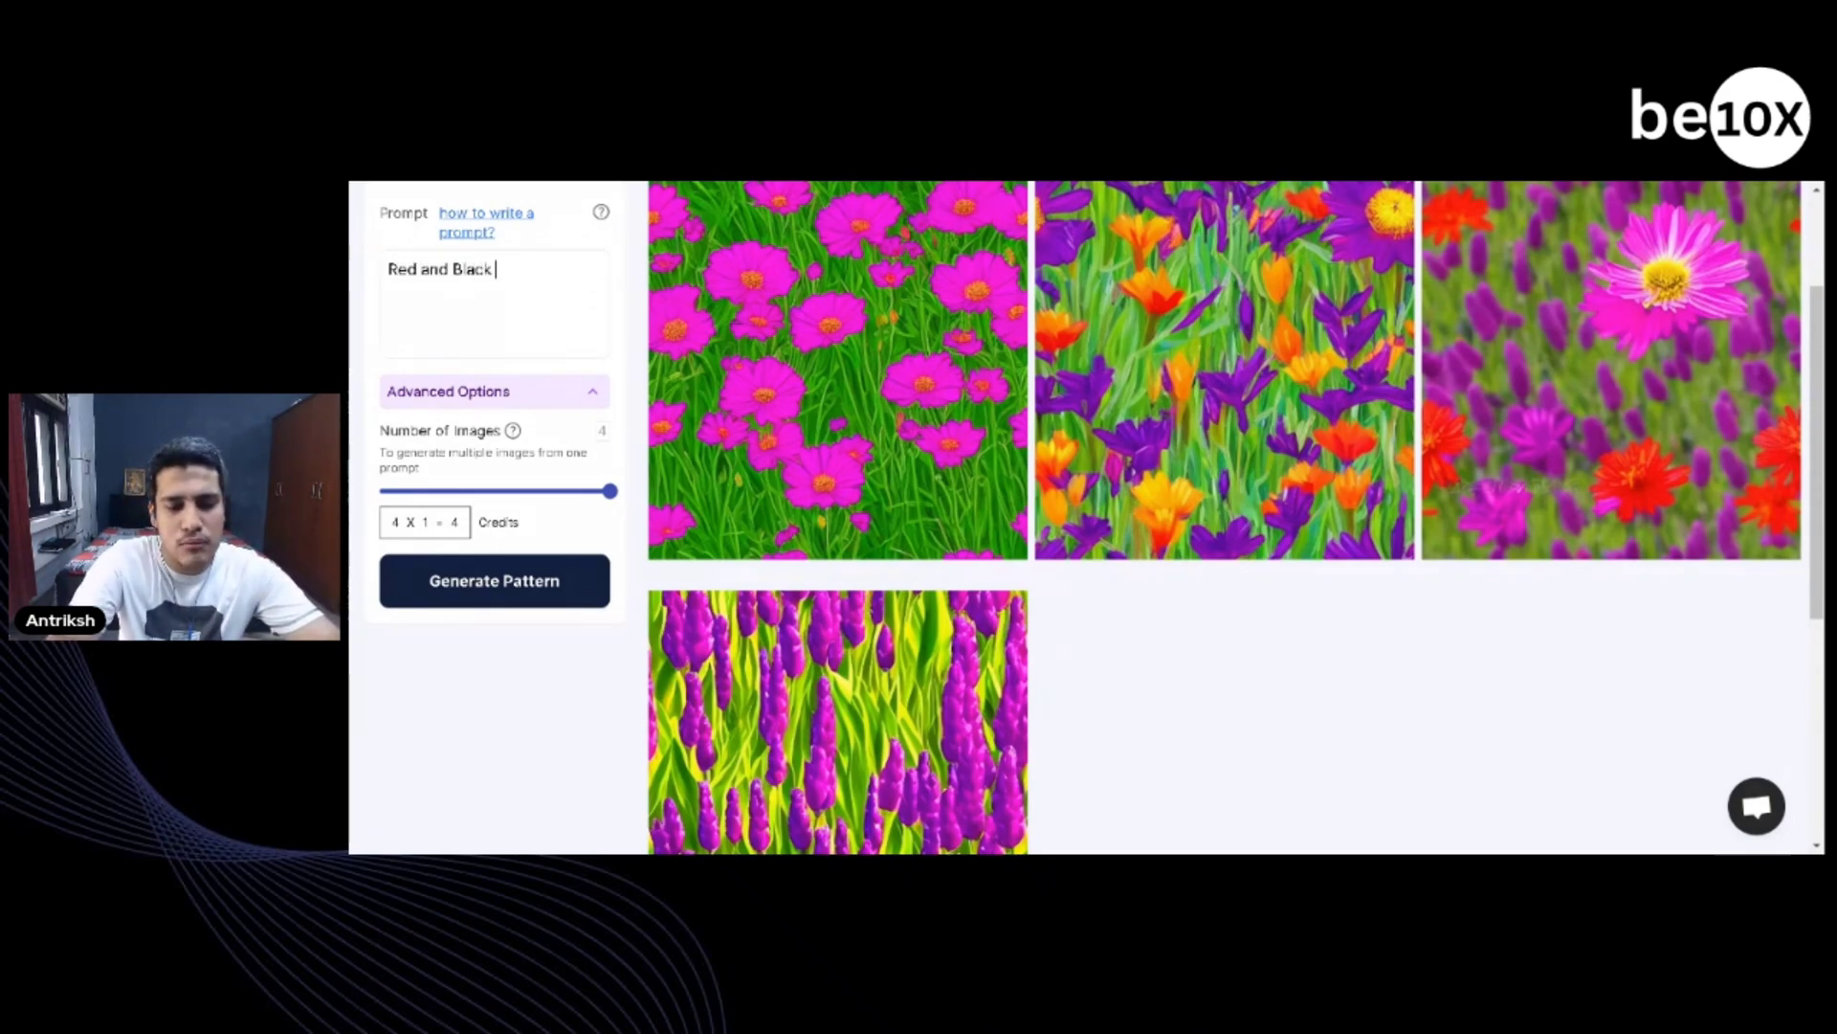
{"action": "type", "text": "blocks"}
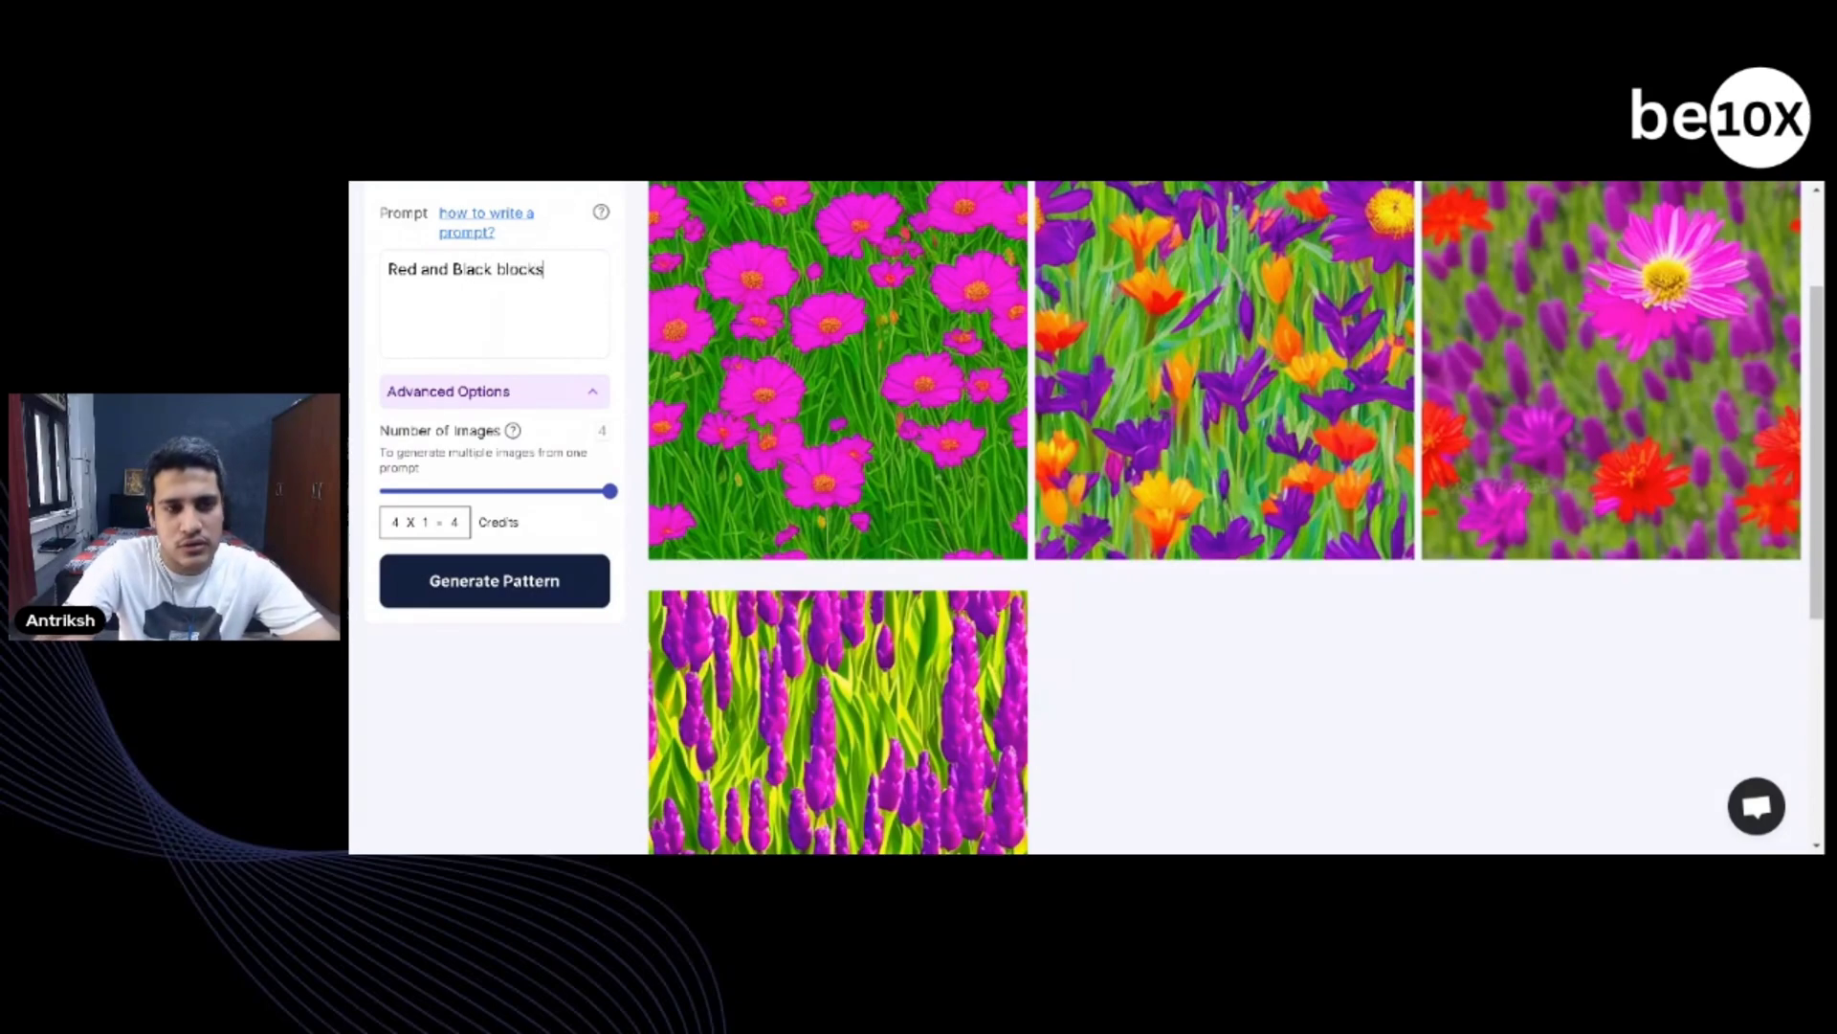
{"action": "left_click", "coordinate": [498, 574]}
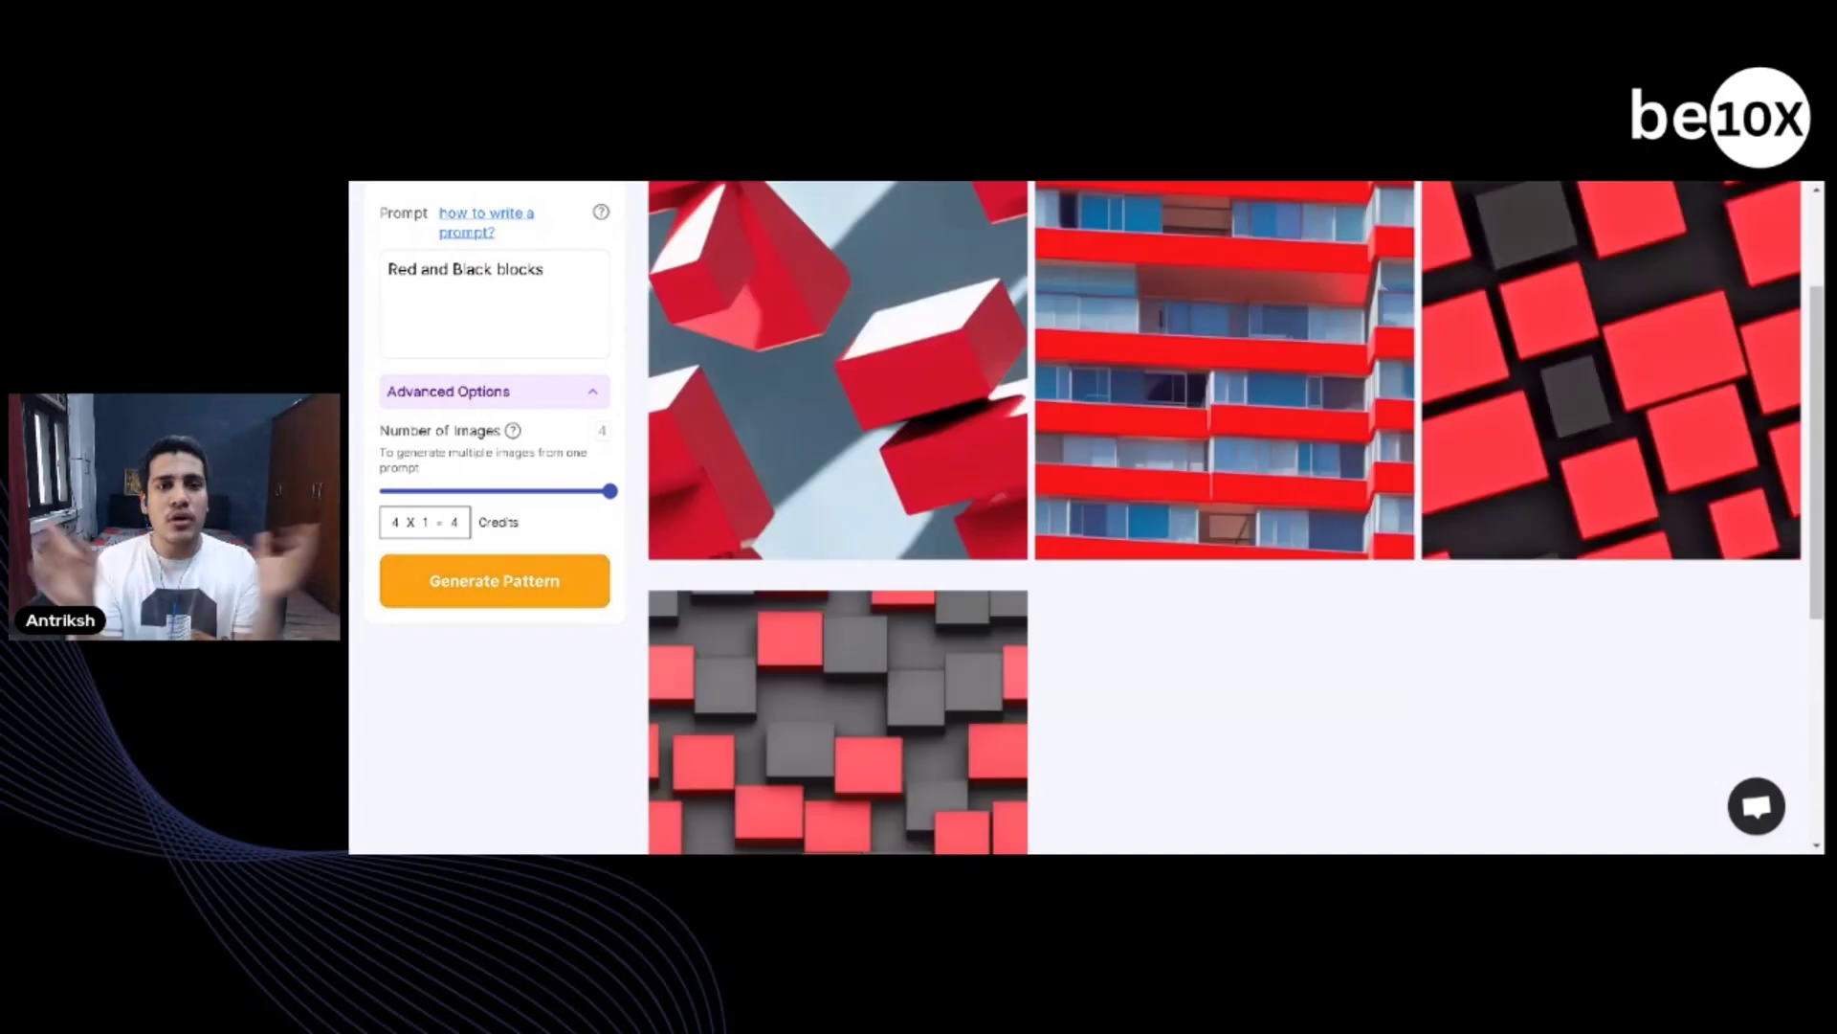
{"action": "scroll", "coordinate": [1113, 356], "scroll_direction": "up", "scroll_amount": 1}
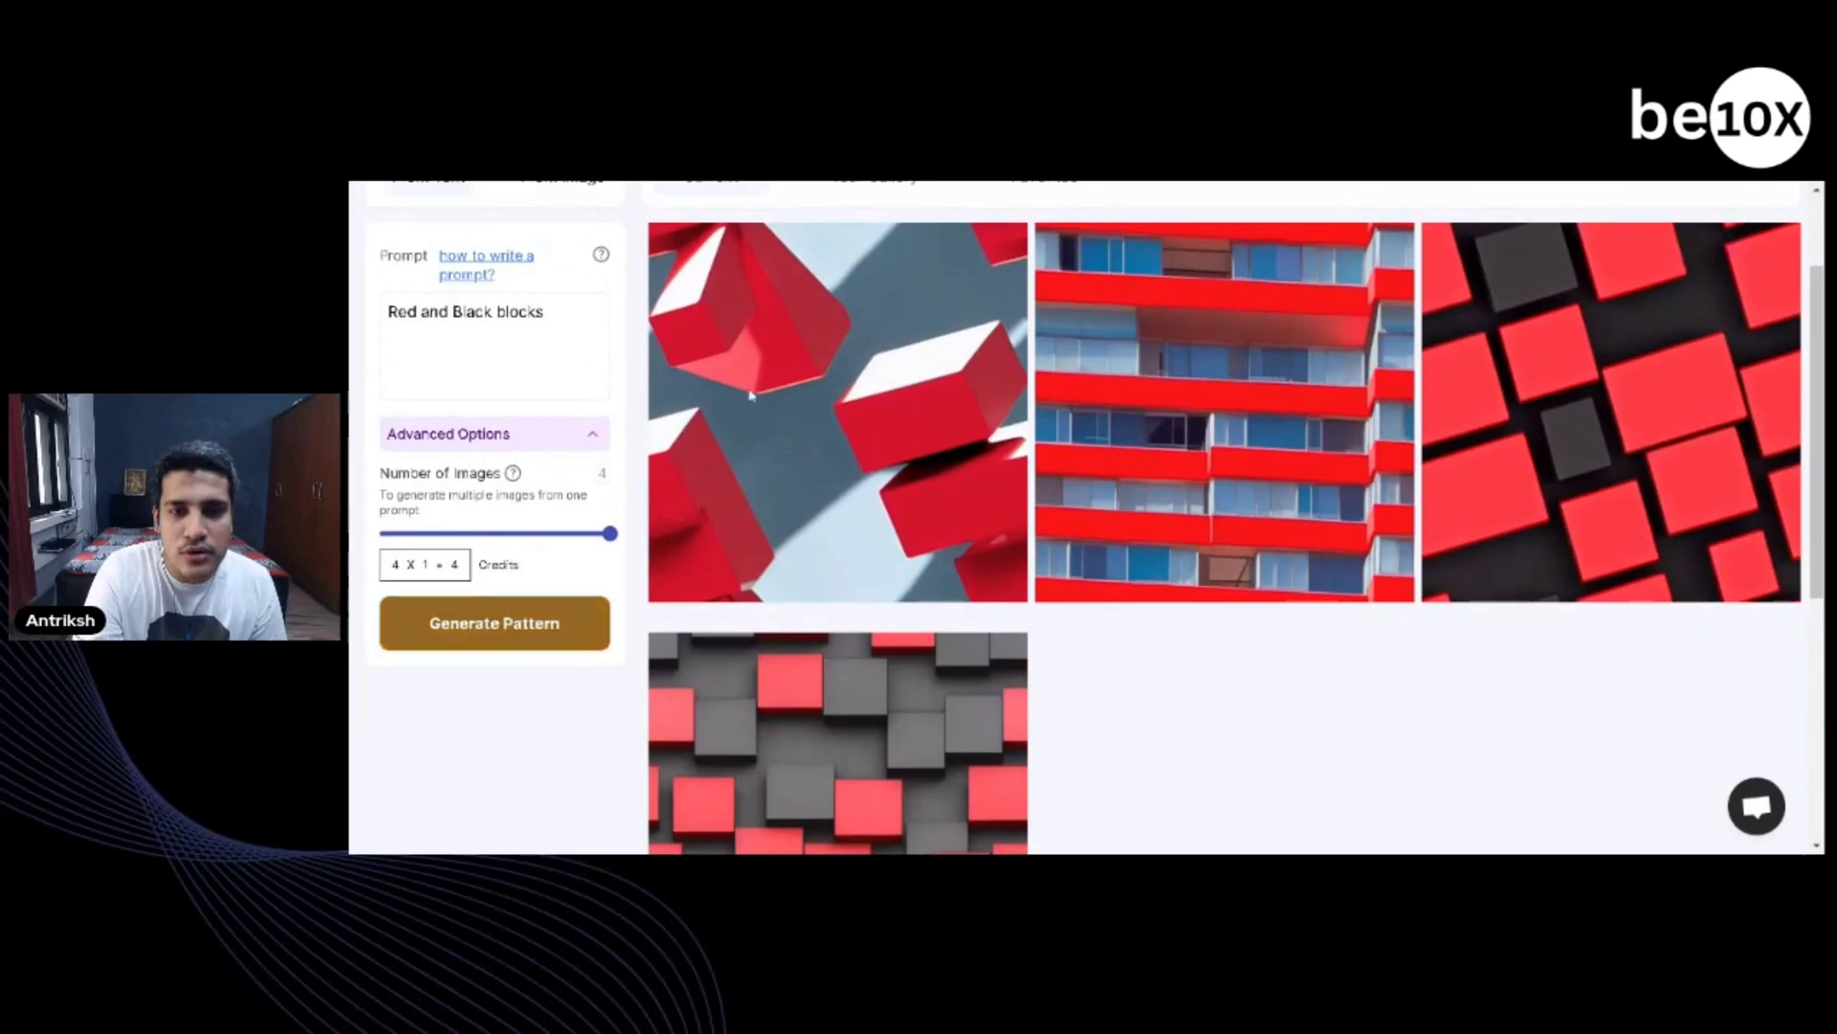